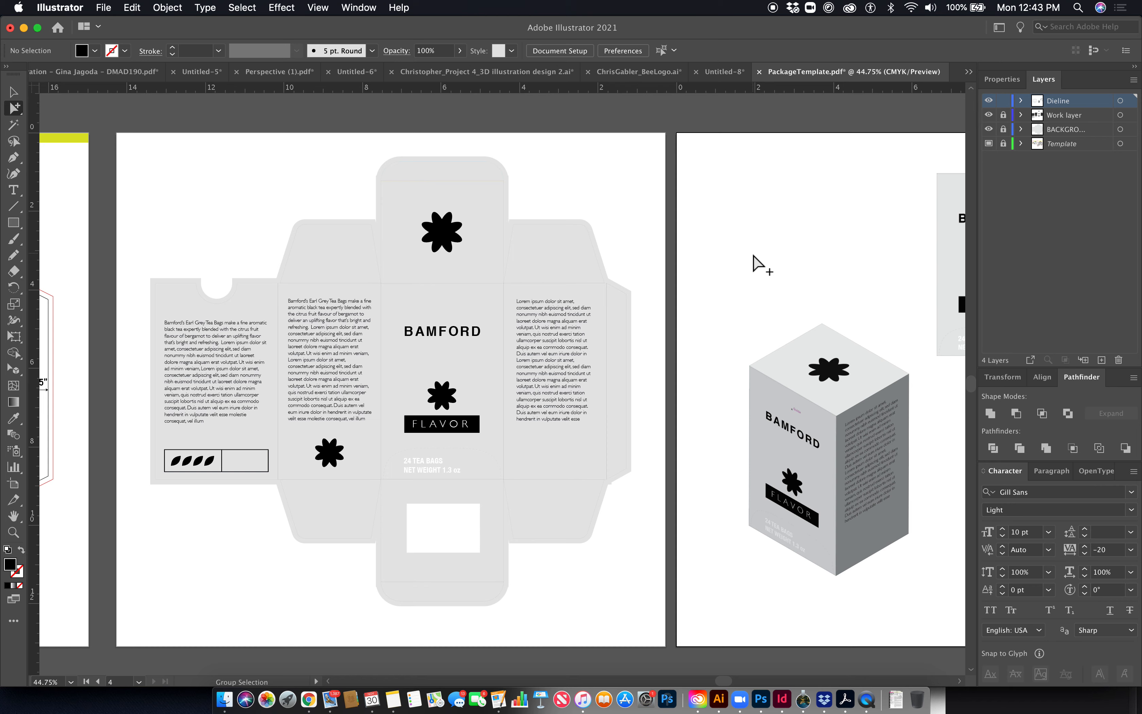
Select all the dieline paths on the unfolded box artboard and set their opacity to 100%
key(space)
drag(865, 321, 796, 319)
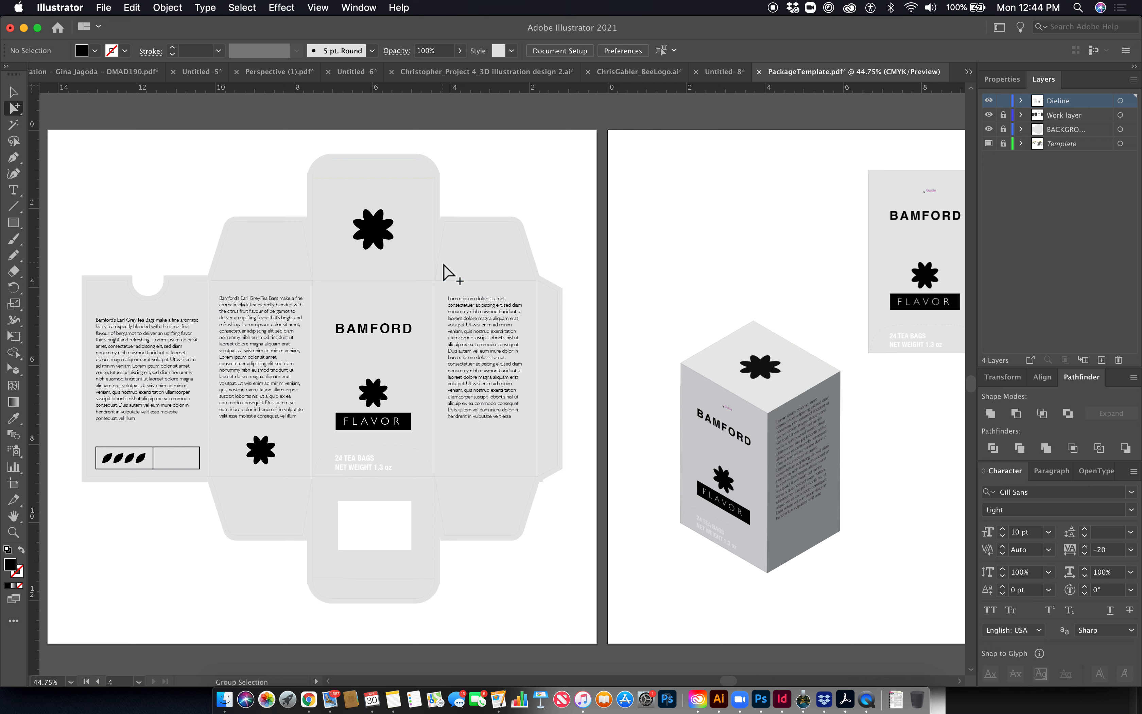
click(1004, 101)
click(1004, 102)
click(1004, 115)
drag(93, 164, 618, 638)
click(460, 51)
click(459, 50)
click(460, 51)
drag(453, 67, 496, 74)
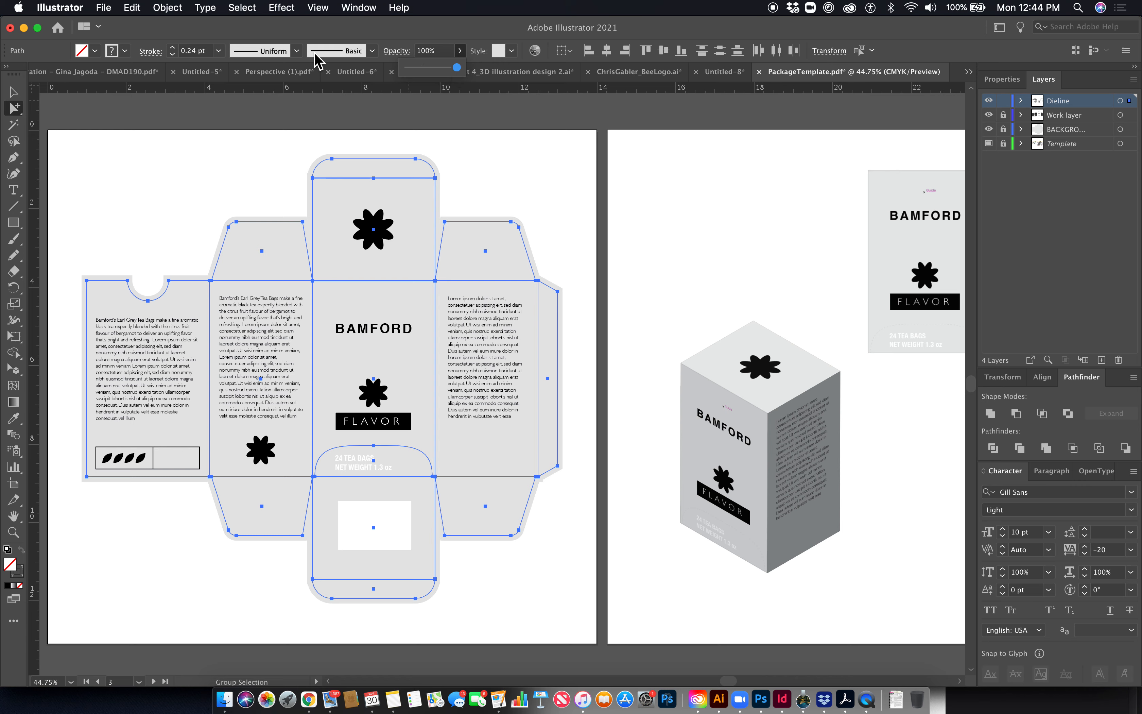
Set the stroke weight of the selected dieline paths to 1 pt and deselect them
click(219, 51)
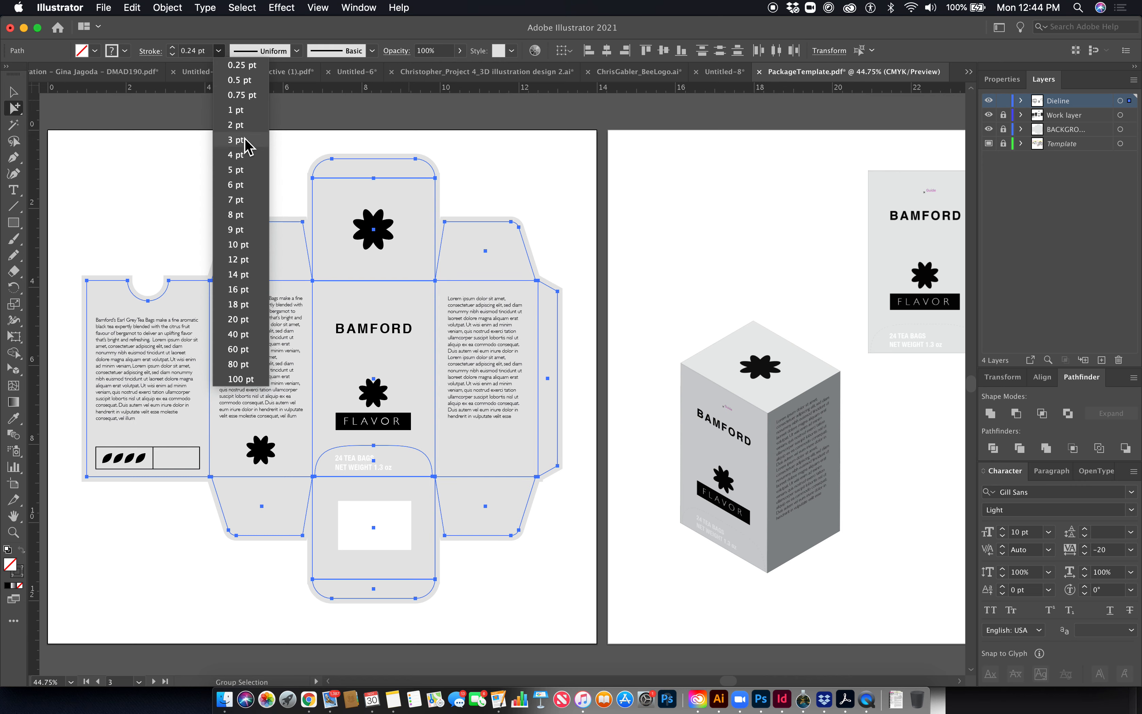
click(238, 125)
click(376, 122)
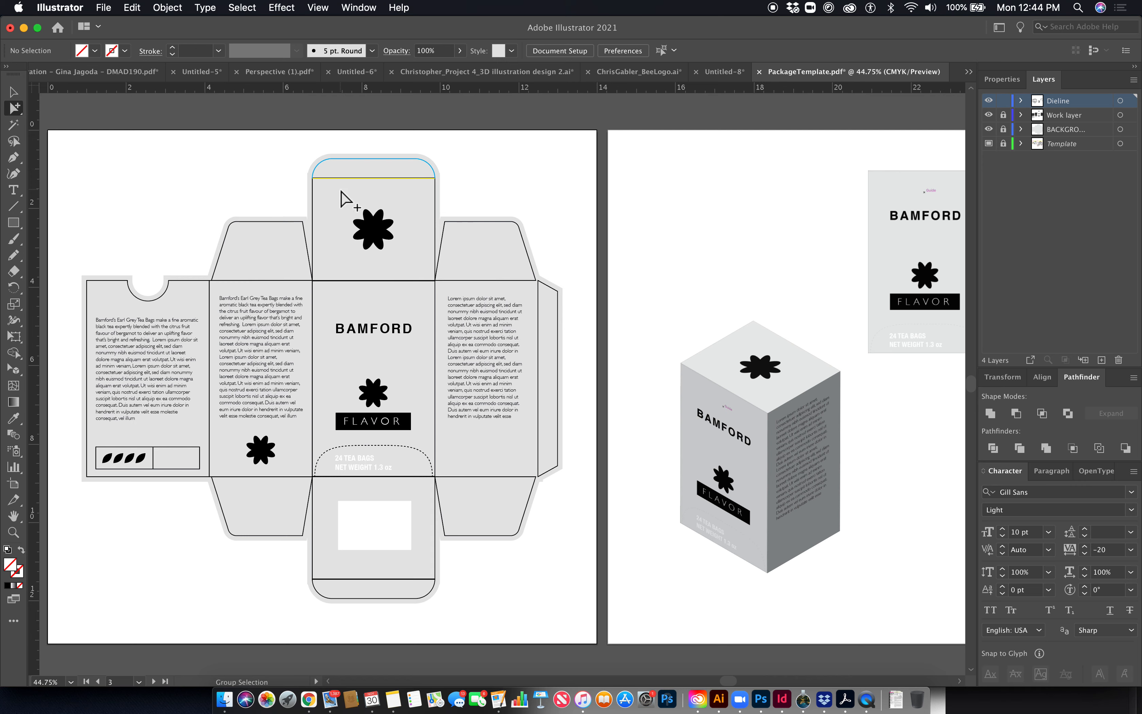
Recolor the stroke of the rounded tuck flap outline above the box's top panel to black
click(358, 166)
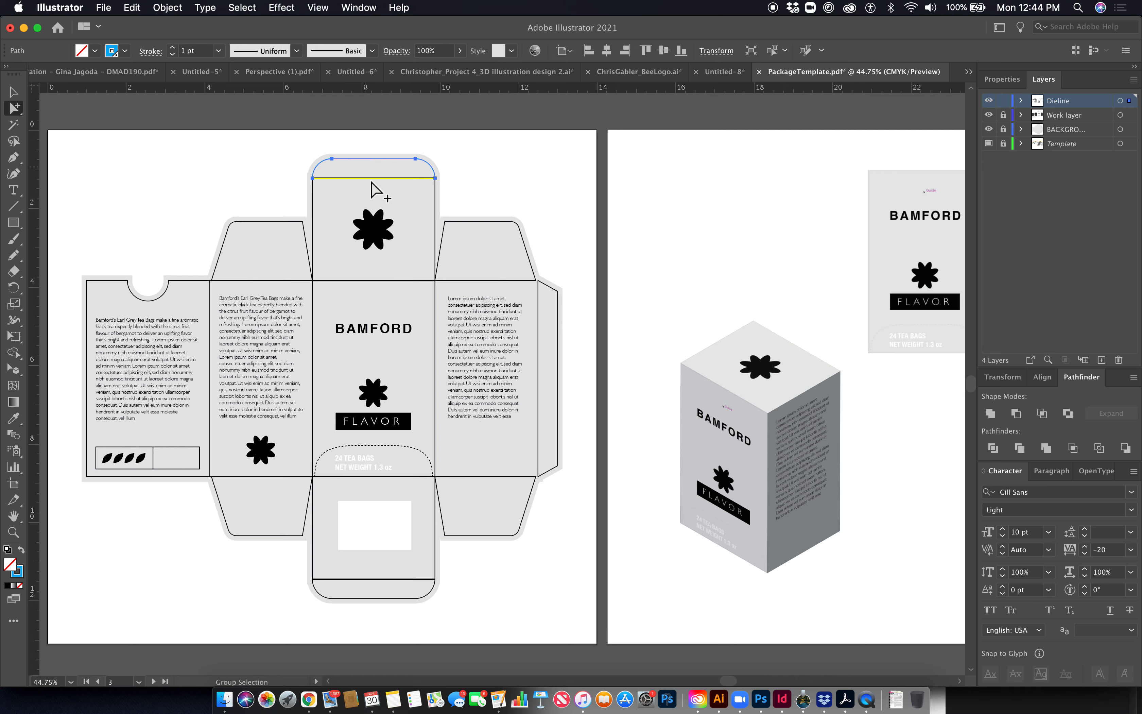
double_click(19, 573)
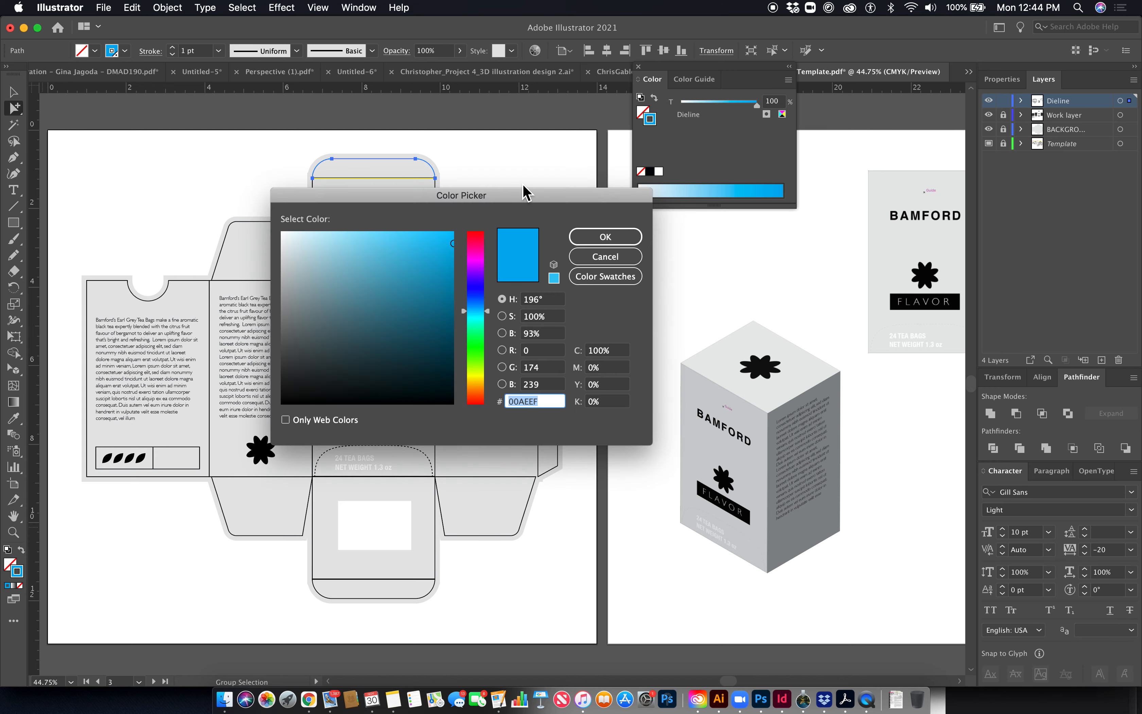
drag(398, 334, 273, 414)
click(605, 237)
click(421, 198)
Recolor the stroke of the fold line below the upper tuck flap to black (000000)
click(418, 178)
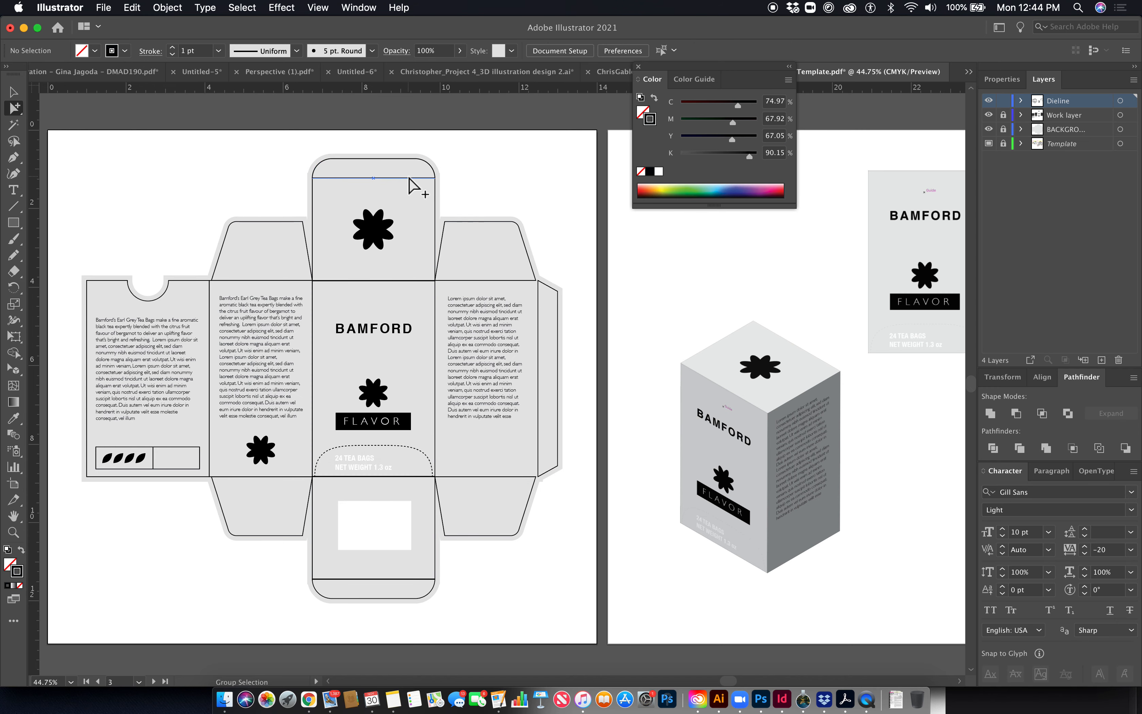
double_click(23, 575)
drag(298, 388, 257, 421)
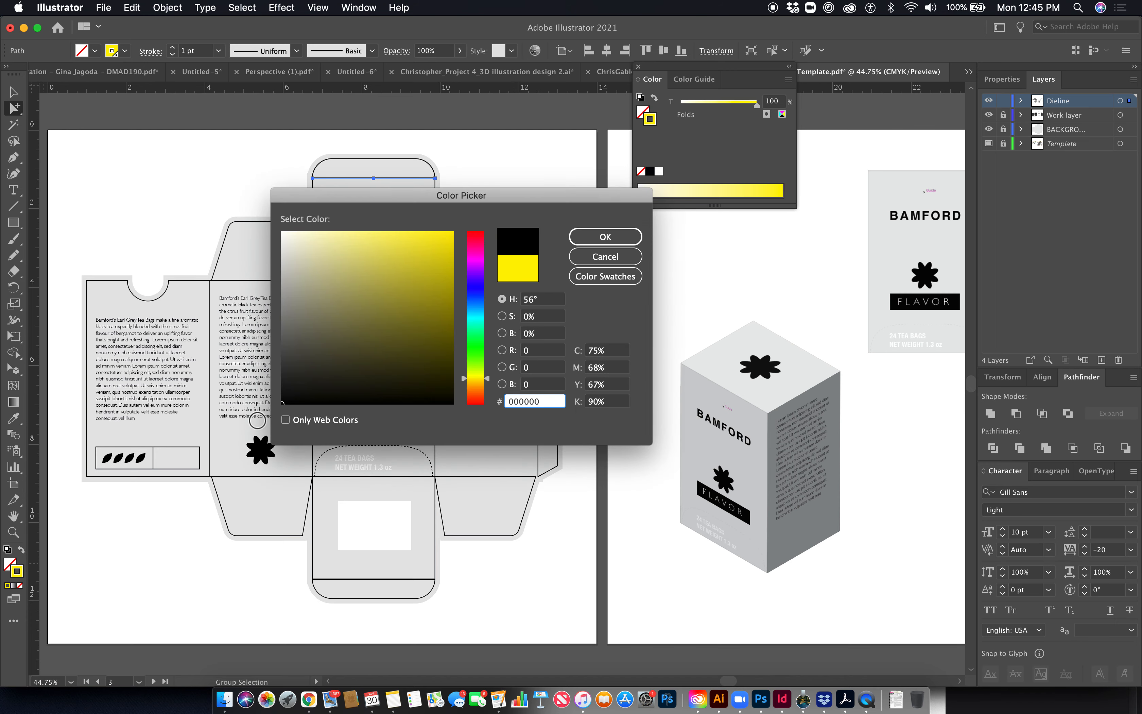
click(591, 237)
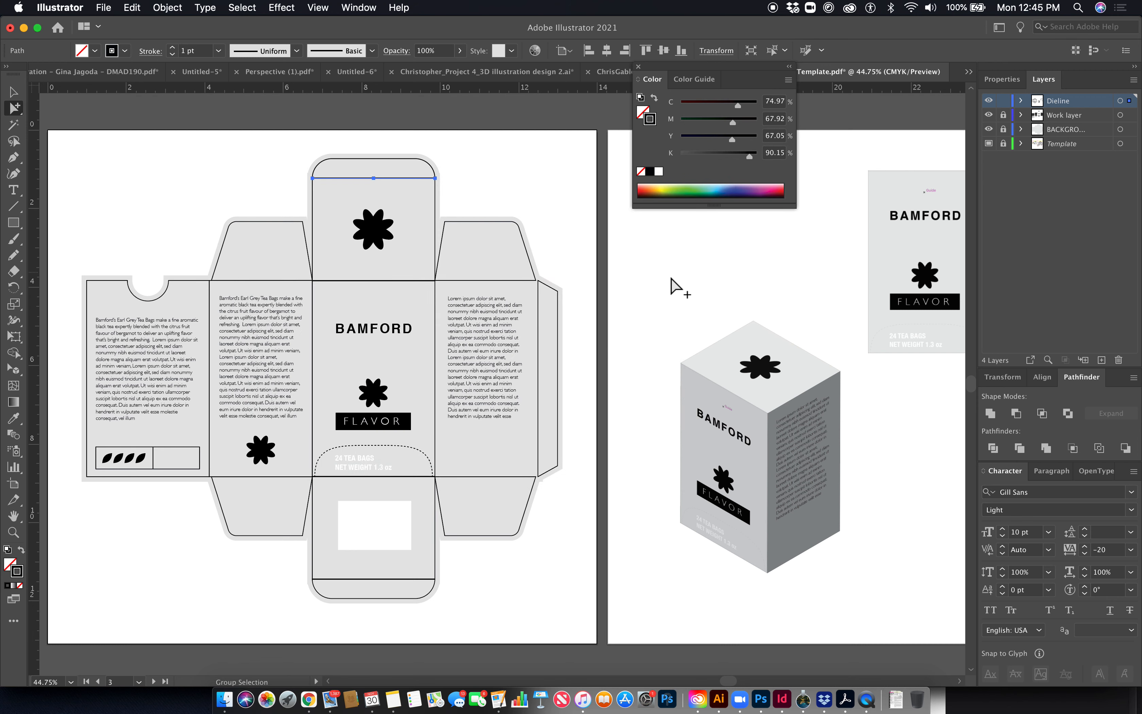
click(541, 184)
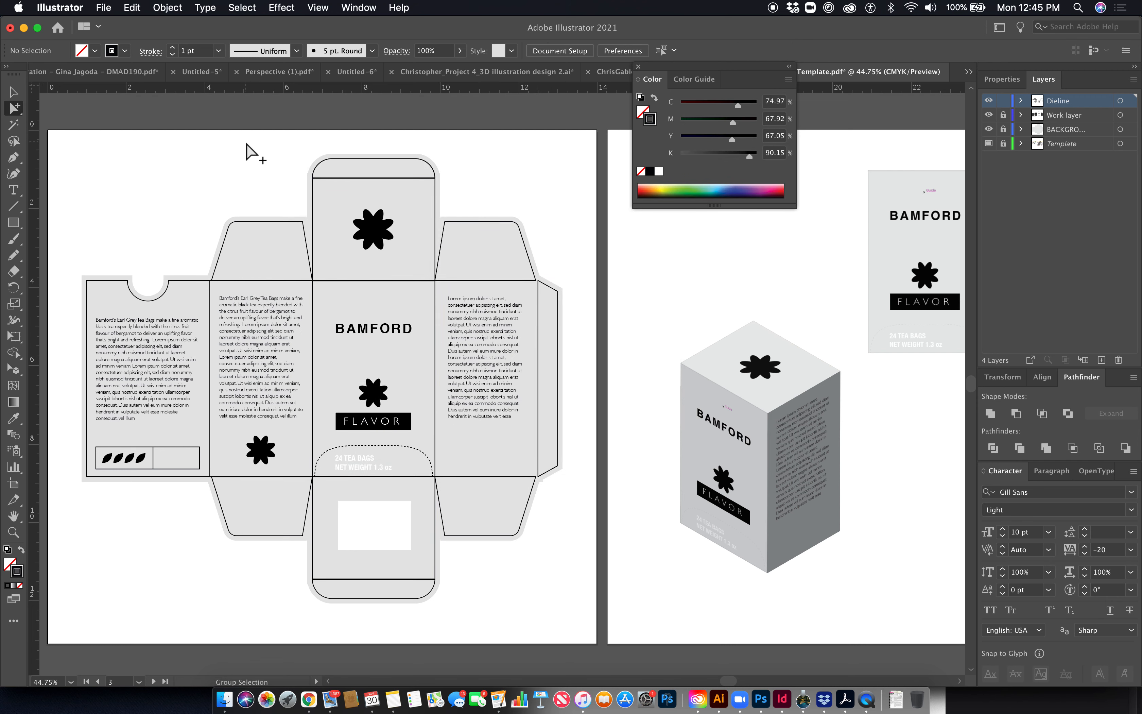
Lock the Dieline layer and make the Work layer the active layer
click(1070, 133)
click(1069, 118)
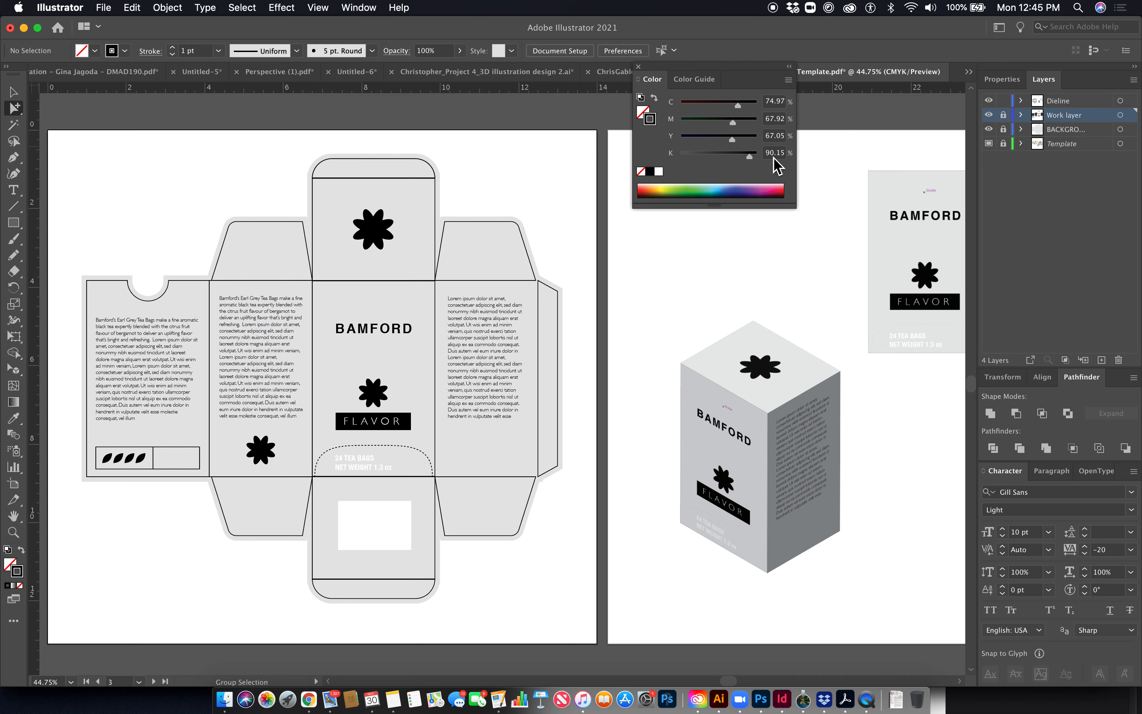
drag(521, 189, 577, 189)
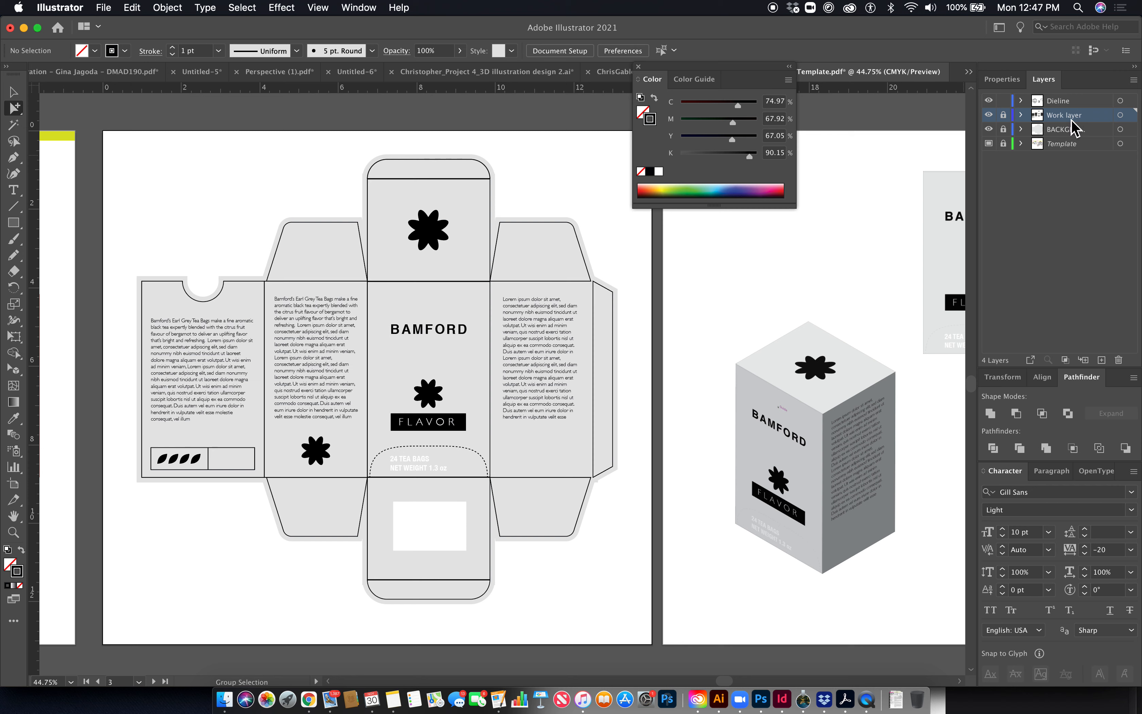
click(1005, 101)
click(1056, 132)
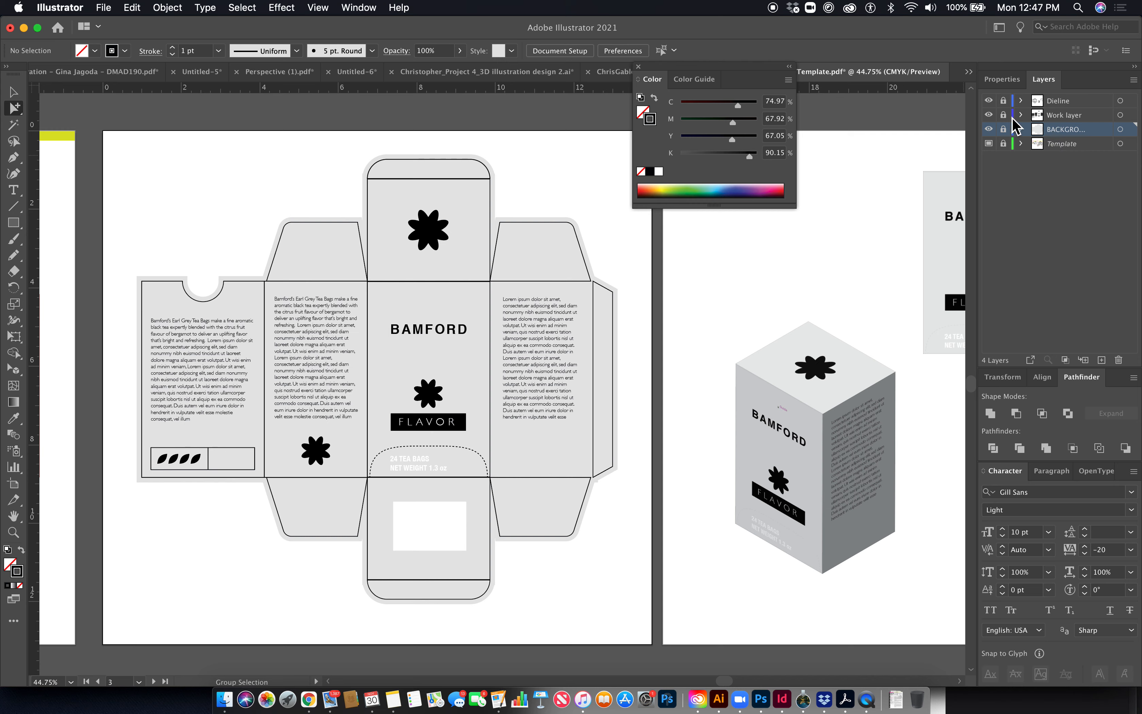
click(1064, 116)
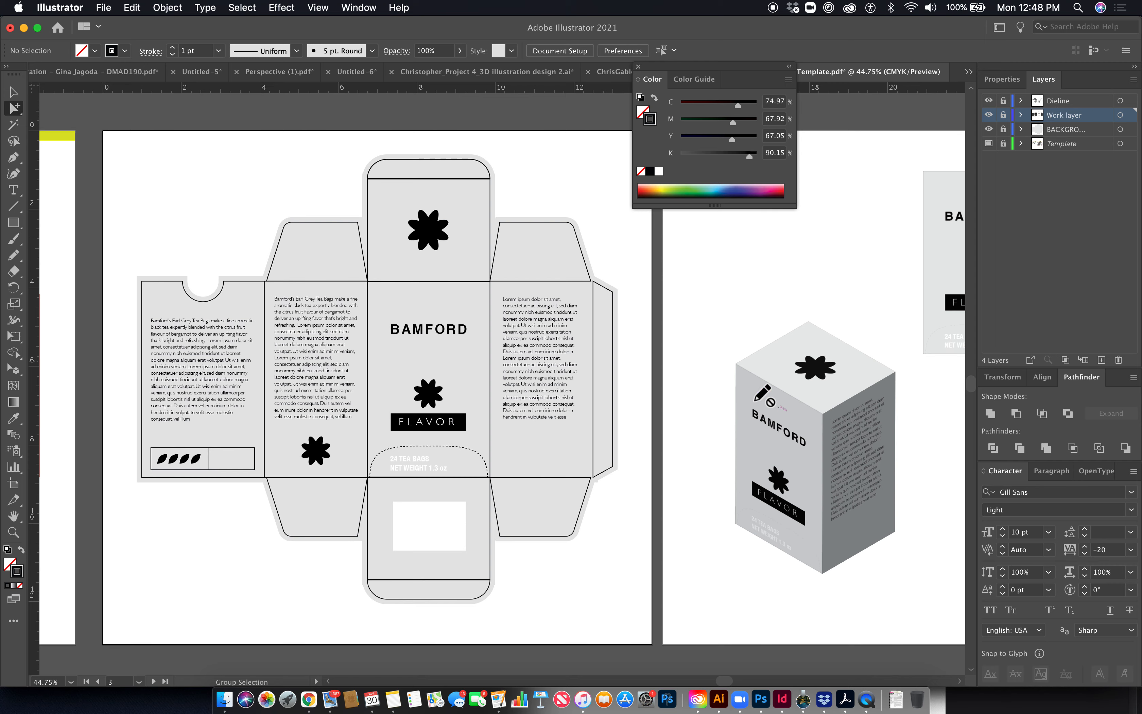
Move the floating Color panel off the 3D box artboard
drag(784, 387, 658, 410)
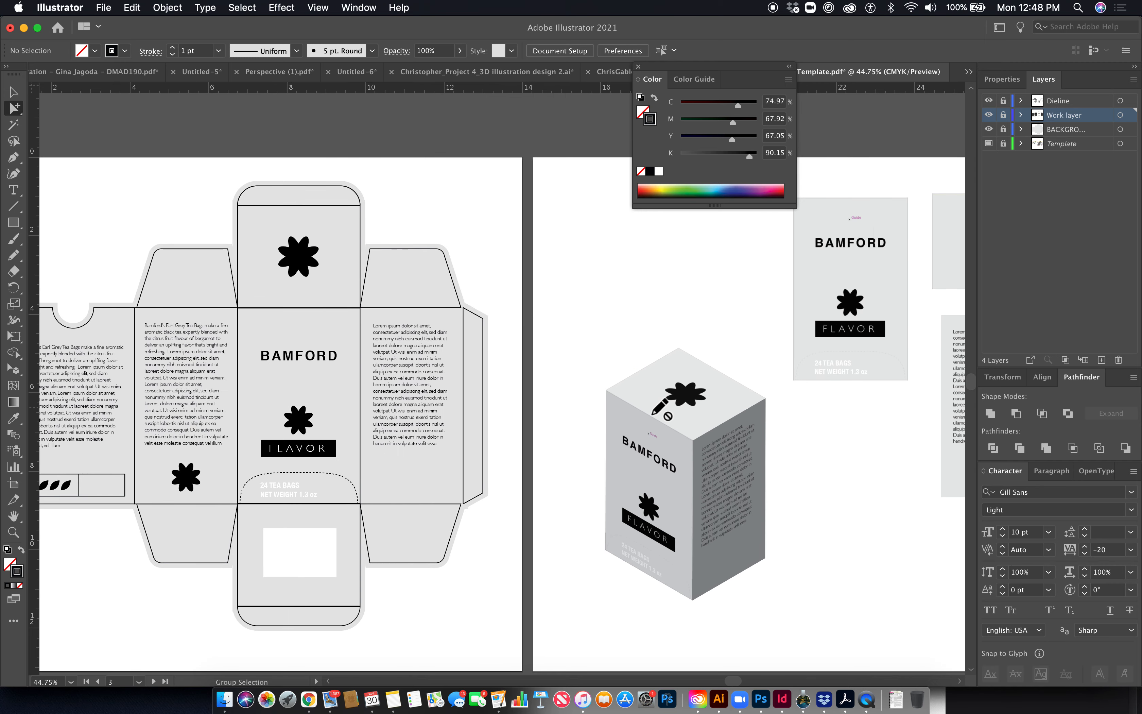
drag(609, 449, 694, 460)
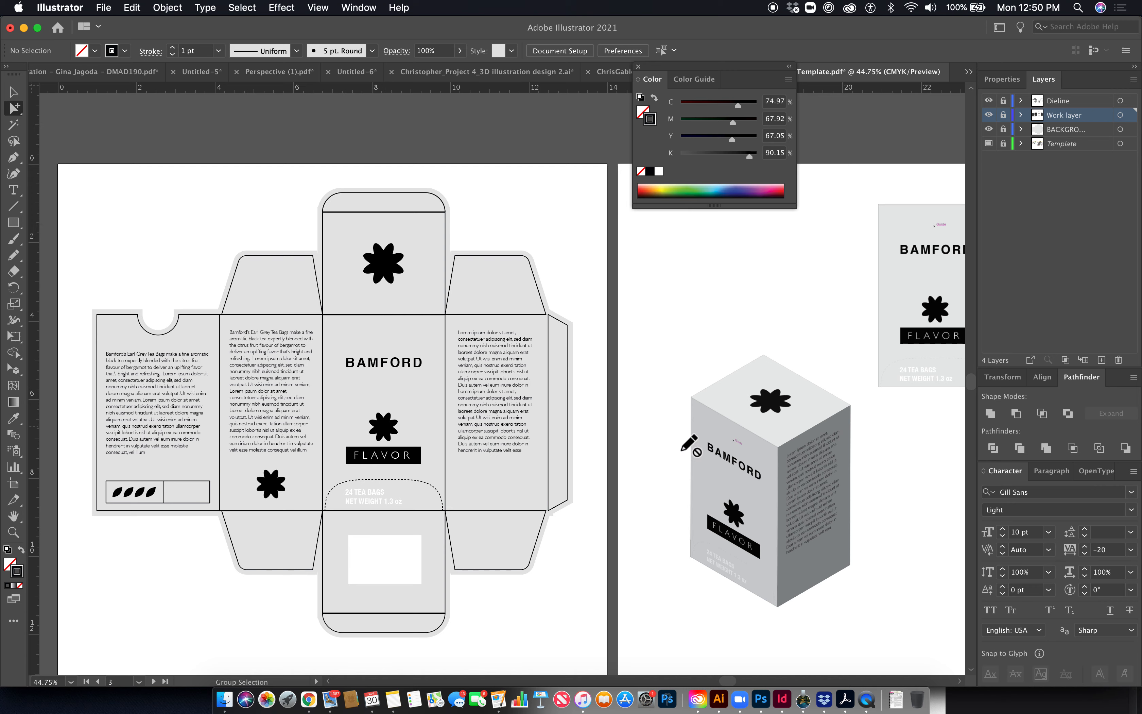
drag(629, 311, 367, 297)
drag(685, 70, 959, 377)
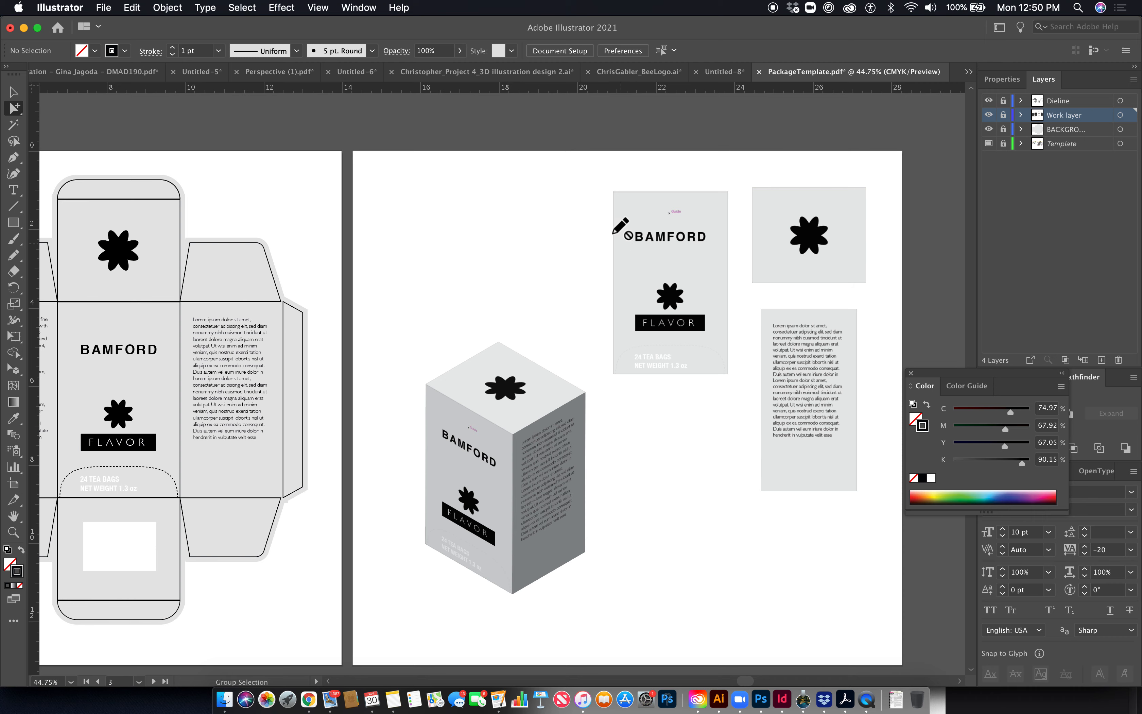
scroll(496, 384, left, 8)
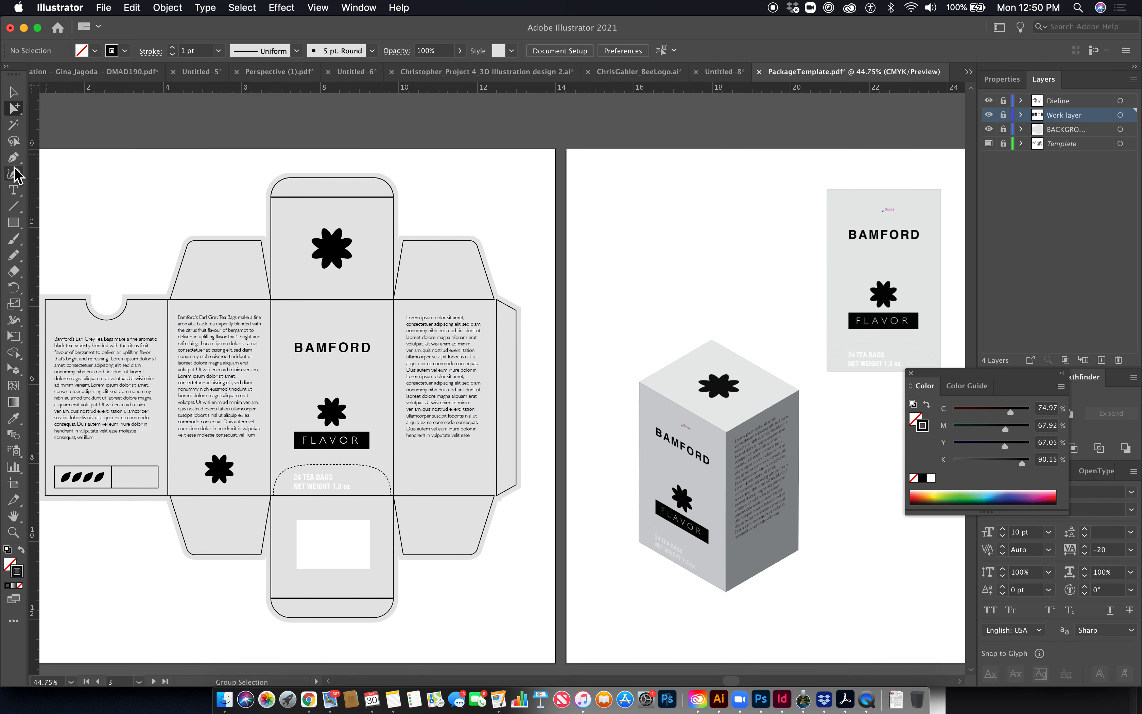
Unlock the Work layer, enlarge the flower on the box's top panel, and undo its move onto the fold line below
click(14, 92)
click(15, 108)
click(1003, 115)
click(332, 249)
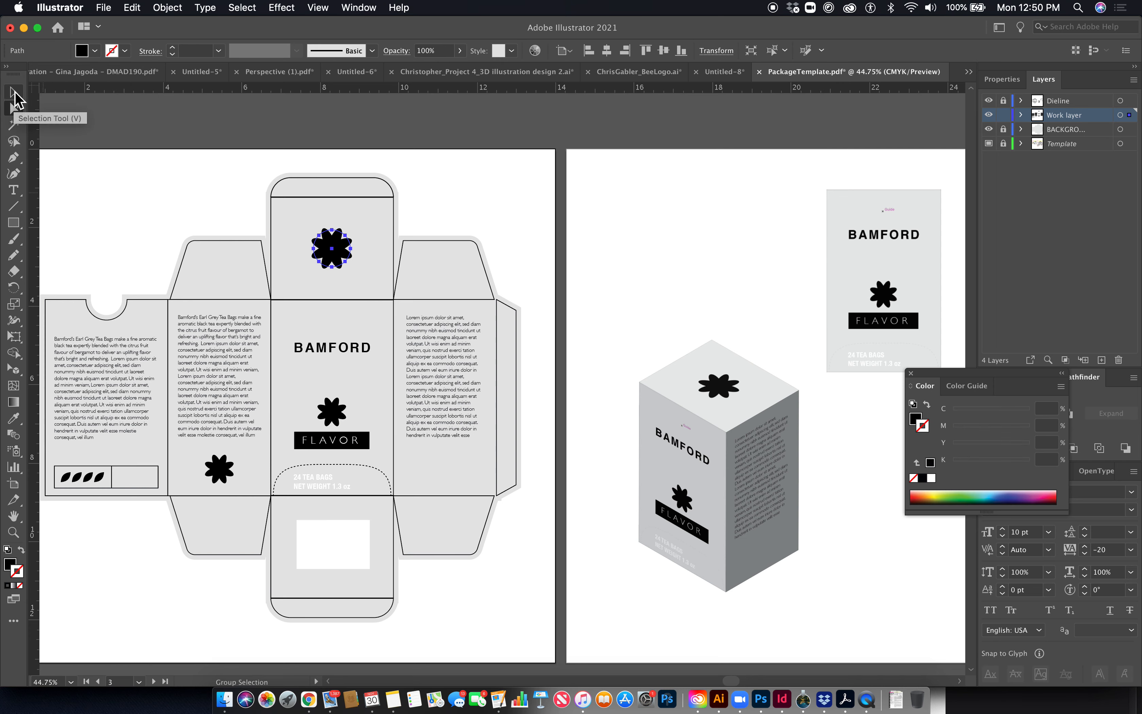
click(13, 93)
drag(354, 269, 336, 312)
click(546, 219)
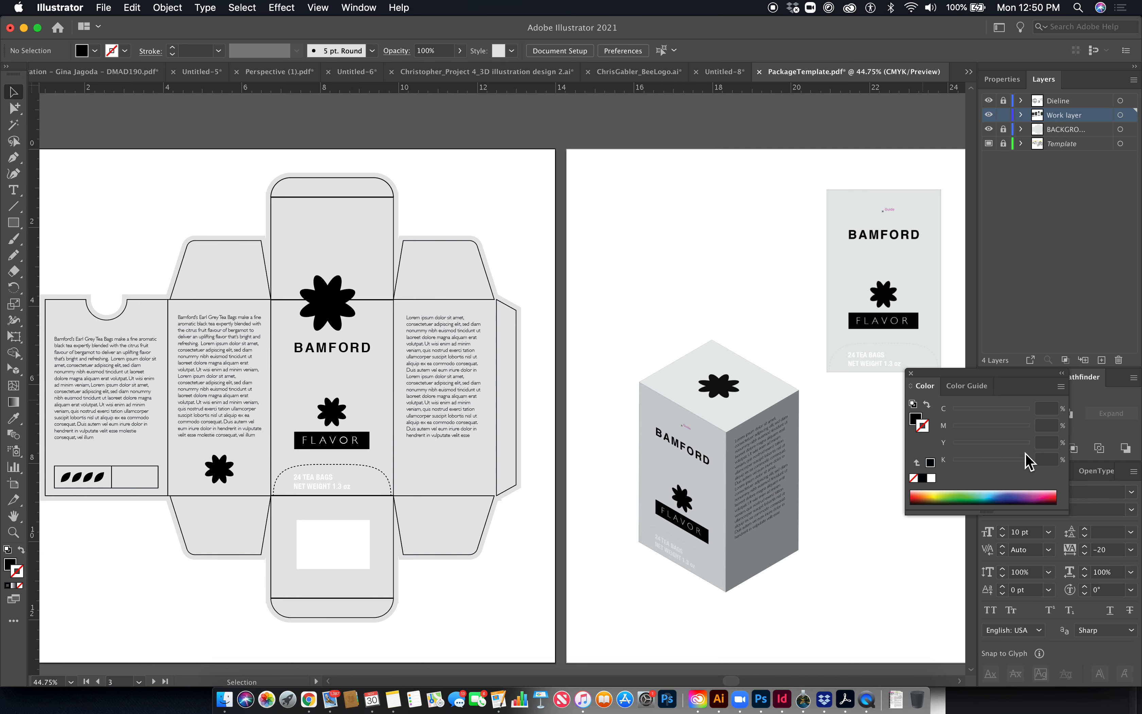
key(super+z)
click(639, 267)
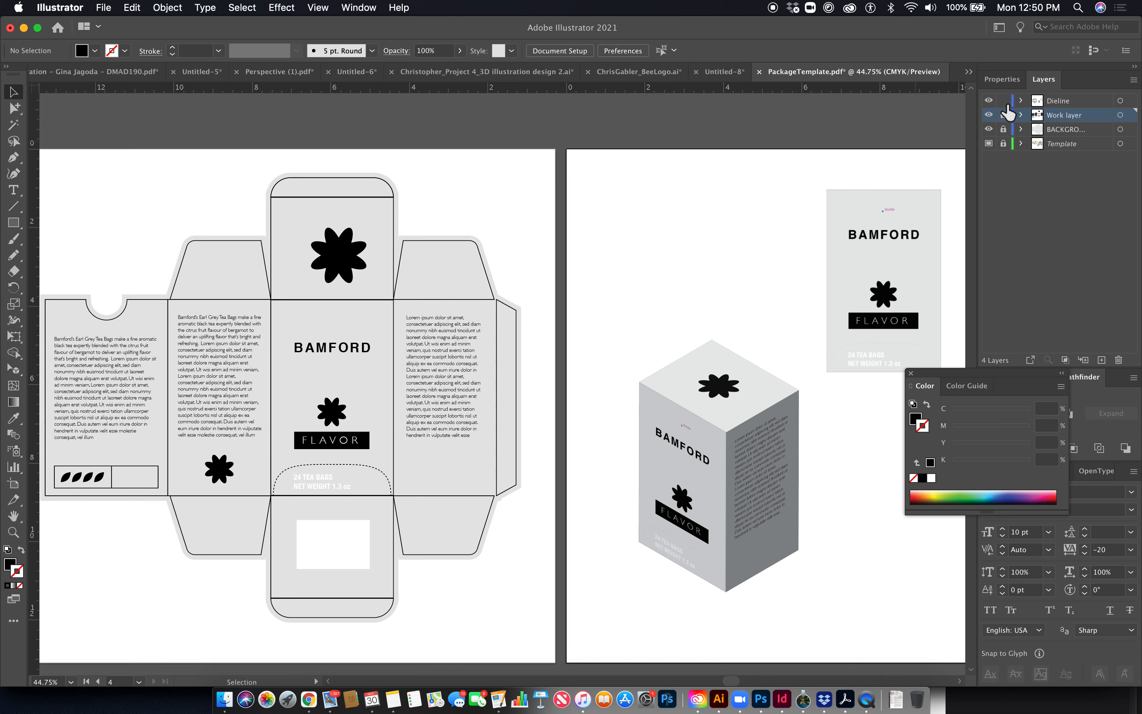
Lock the Work layer, select all the dieline paths, and set their stroke weight to 0.25 pt
click(1003, 115)
drag(314, 225, 433, 178)
drag(139, 106, 670, 609)
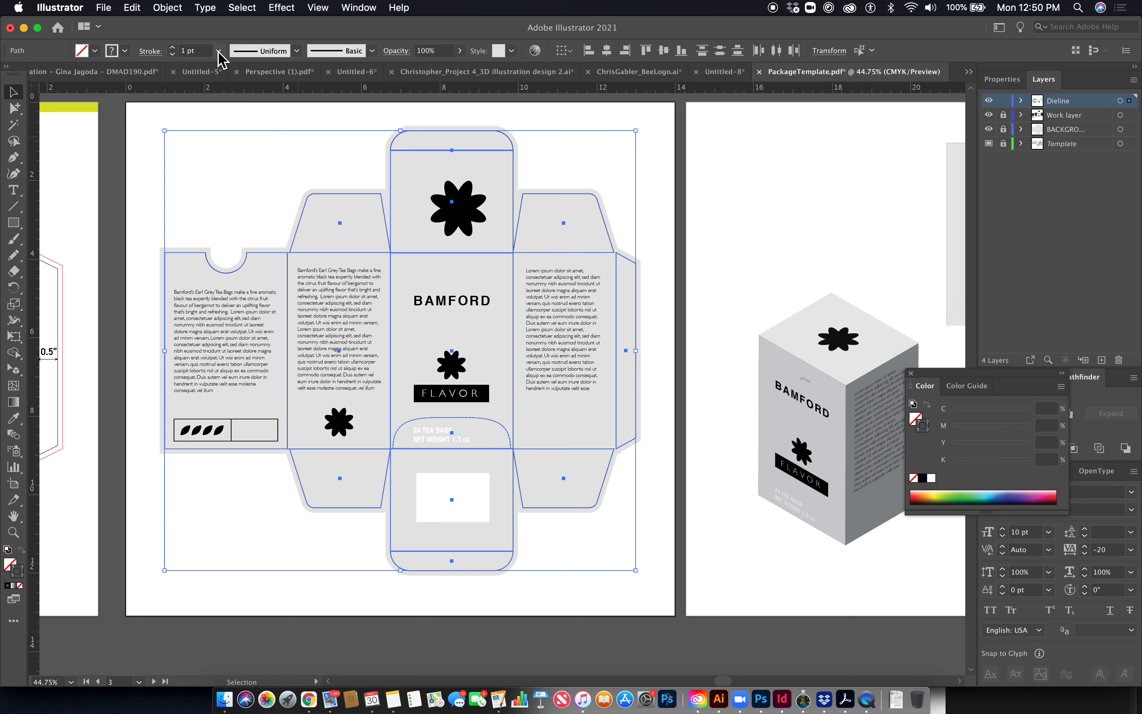
click(194, 51)
text(.25)
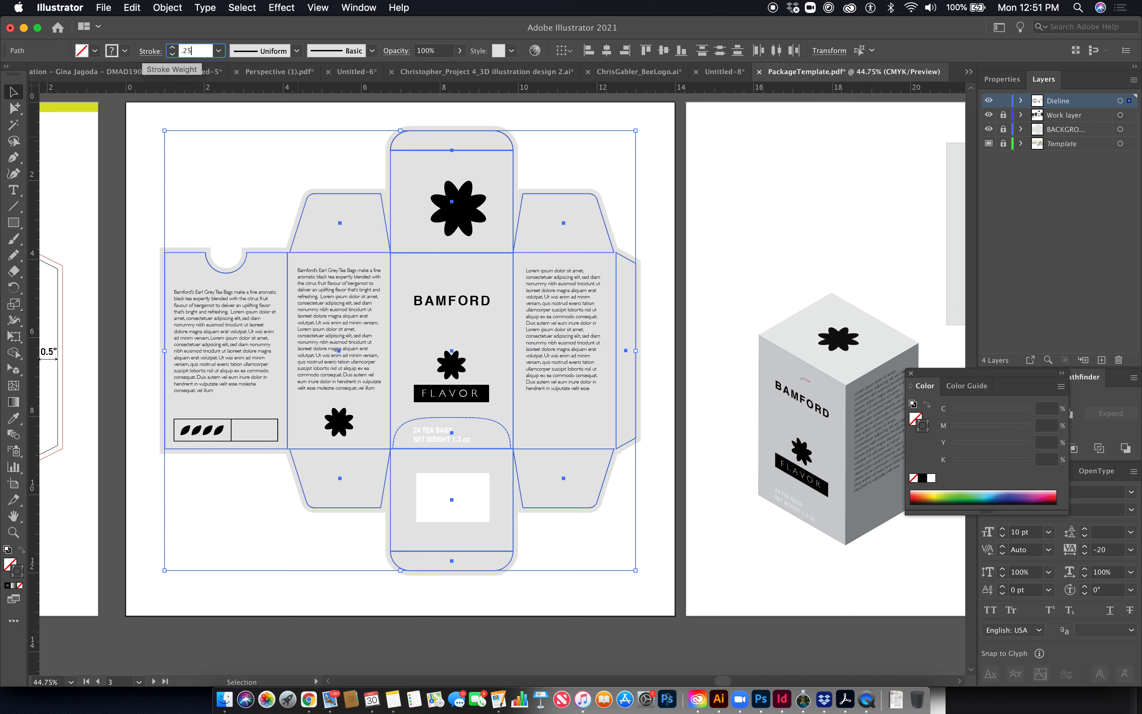
key(Return)
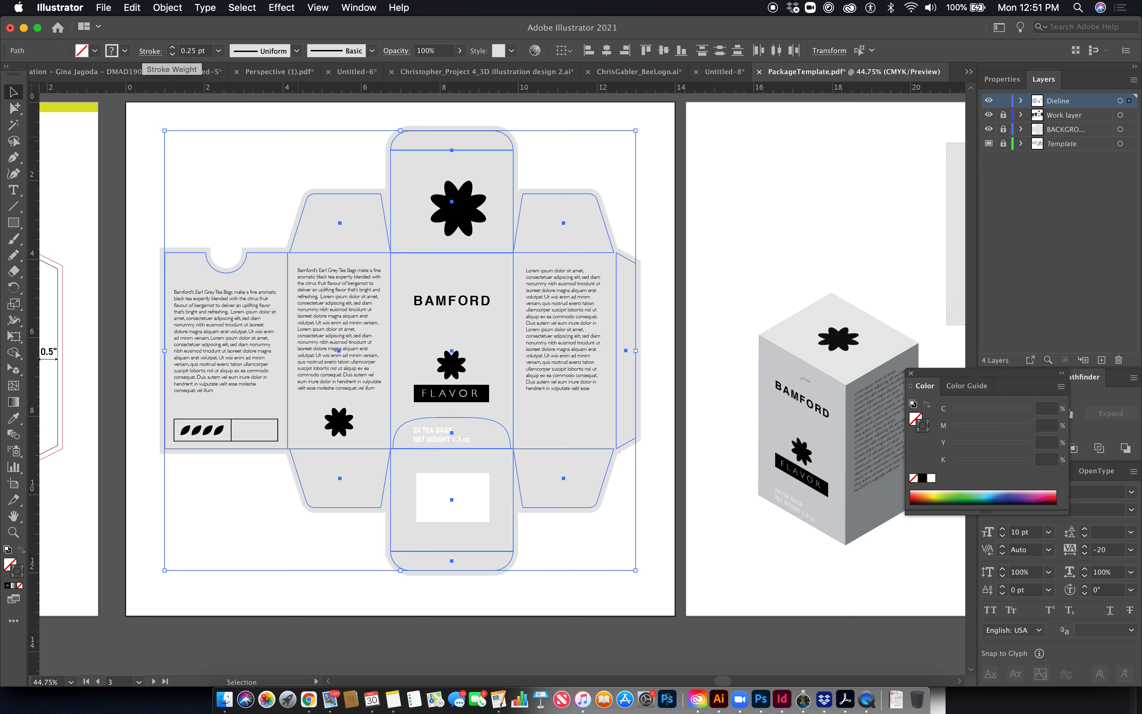
Set the opacity of the selected dieline paths to 20% and deselect them
click(446, 51)
key(Return)
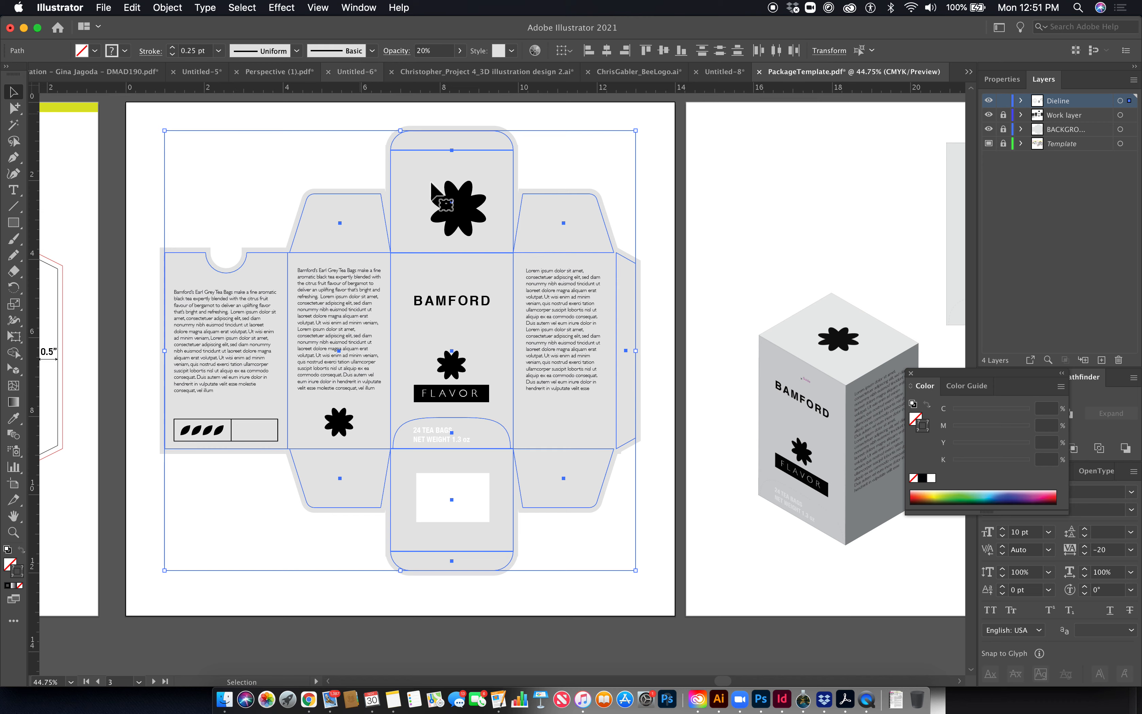
click(680, 182)
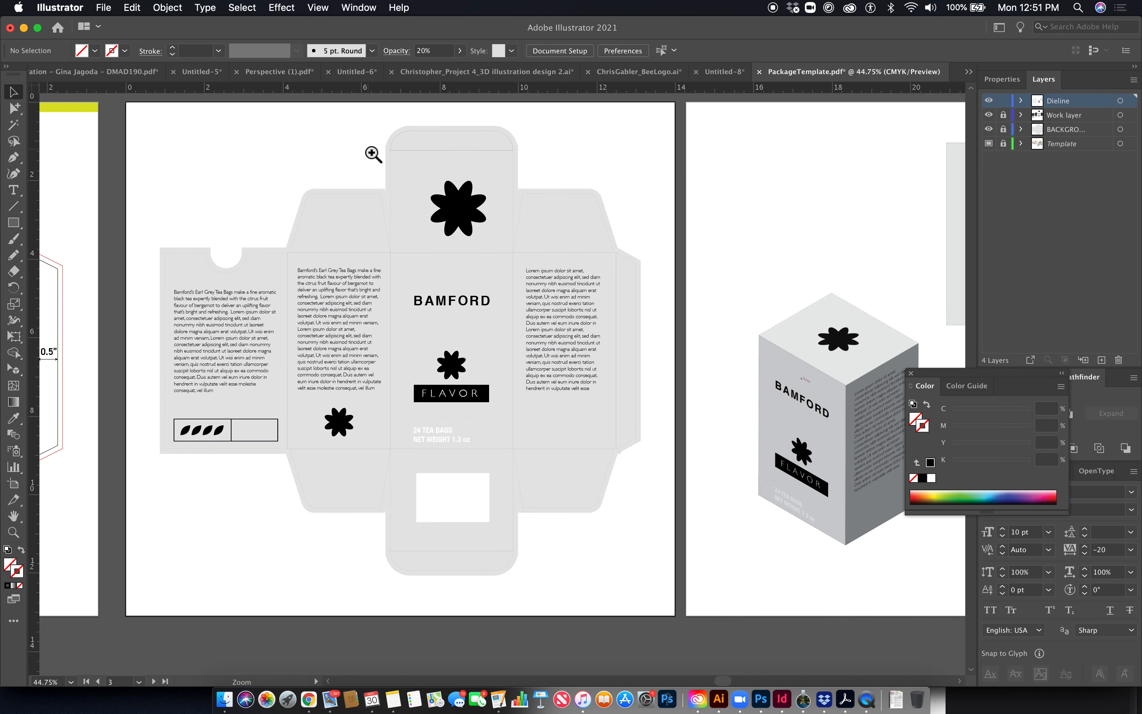
Capture a screenshot of the box's top panel with the large flower, cropped to its fold lines
drag(373, 153, 493, 360)
drag(622, 342, 551, 334)
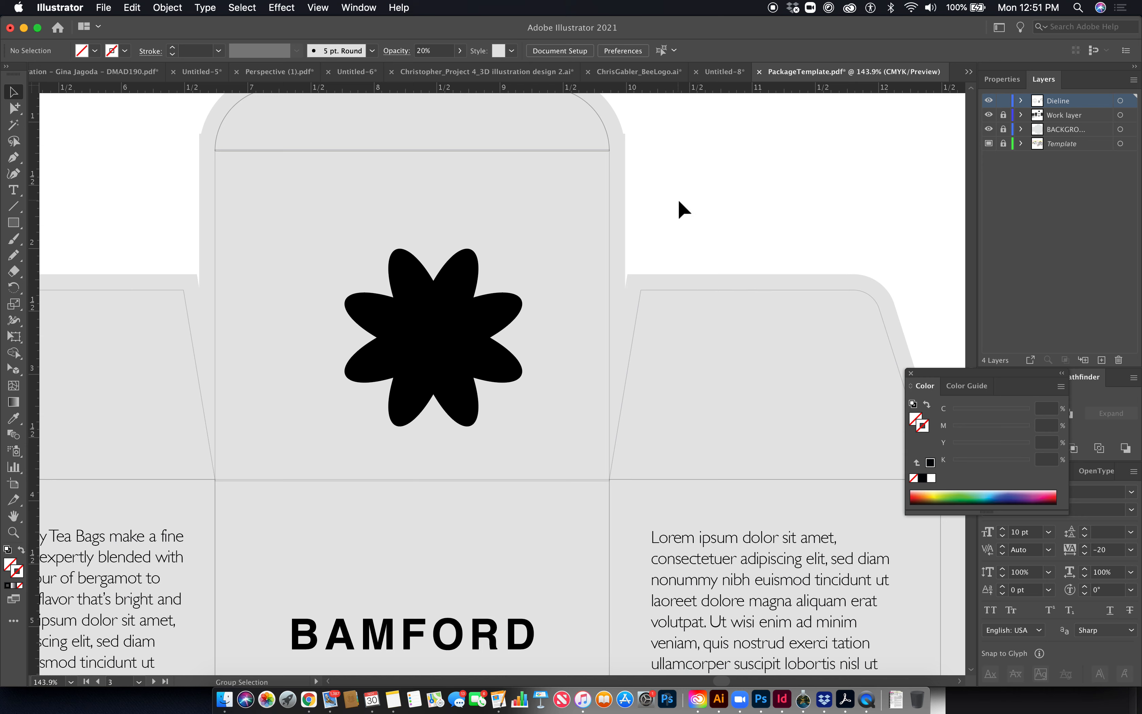
key(shift+super+4)
drag(216, 150, 608, 479)
Capture a screenshot of the BAMFORD front panel, cropped to its fold lines
drag(632, 555, 642, 176)
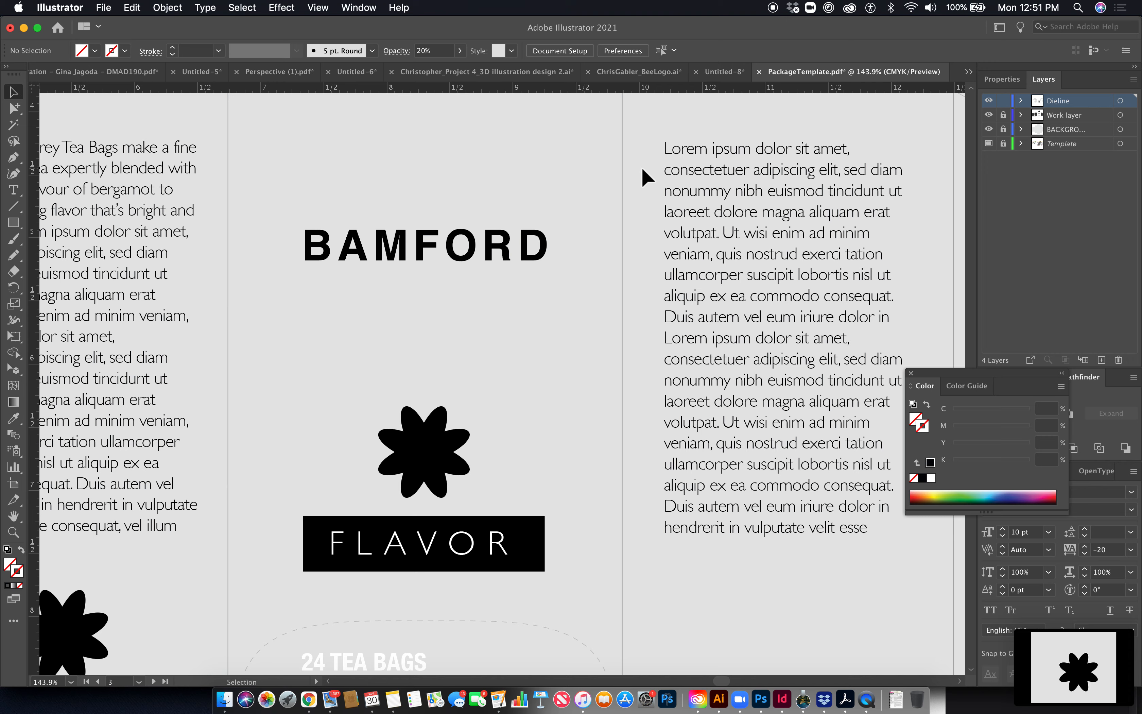
key(super+1)
key(super+minus)
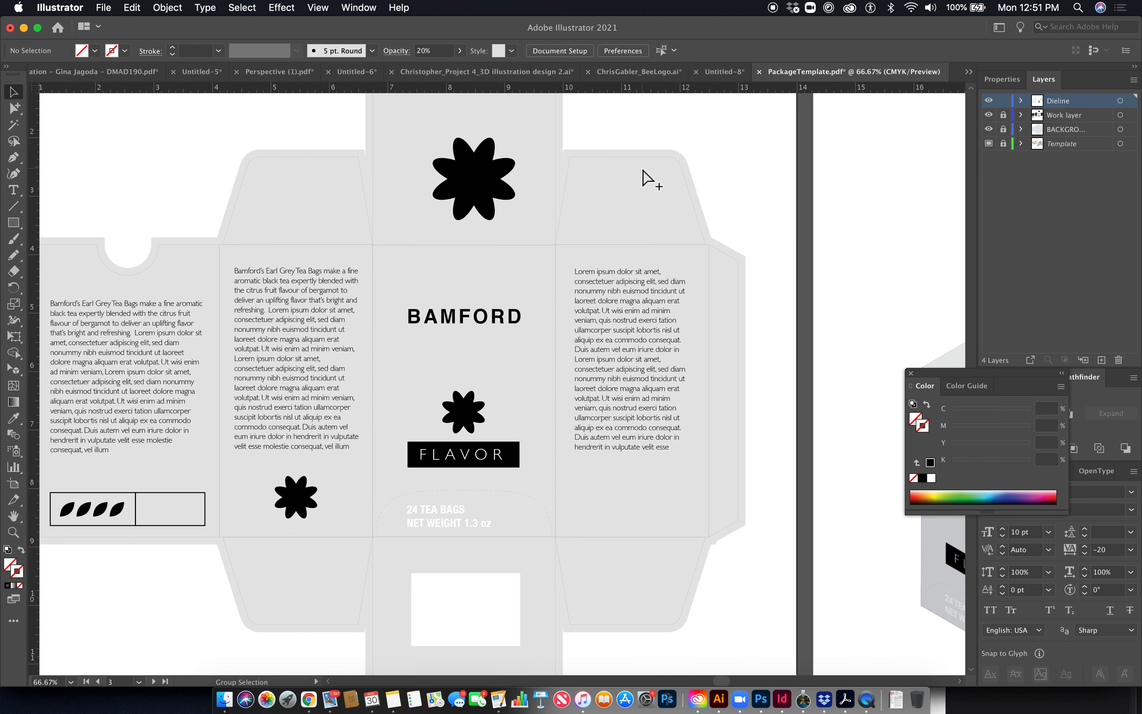
drag(624, 165, 535, 201)
key(super+shift+4)
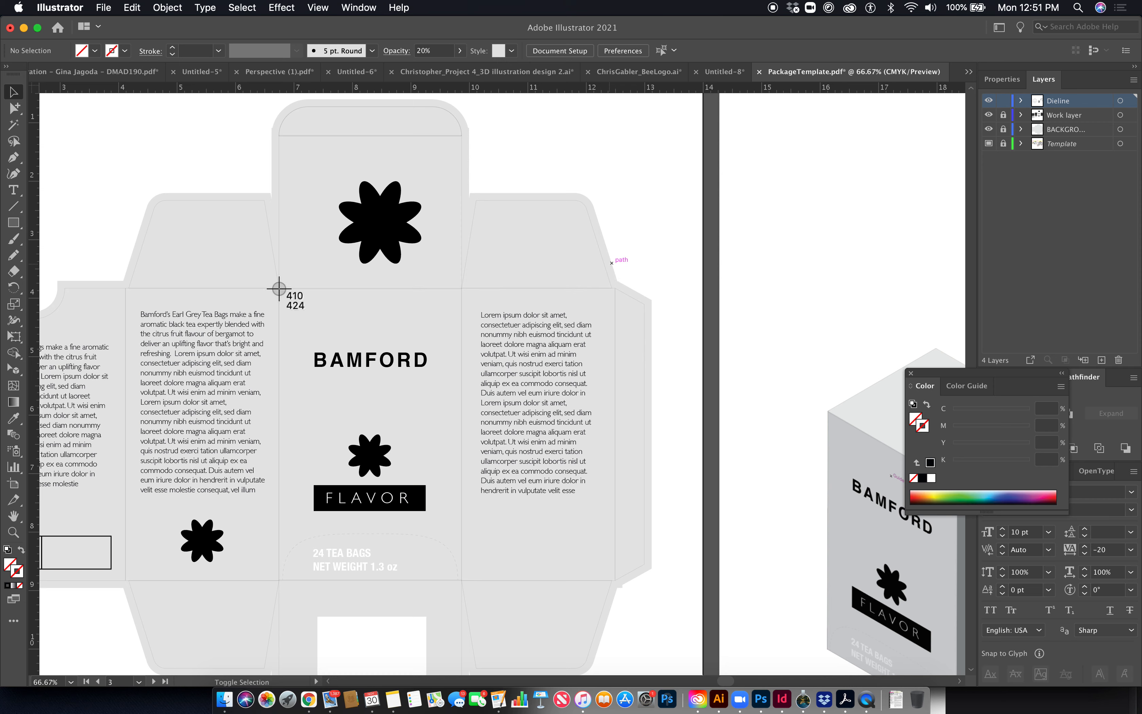
drag(279, 288, 461, 580)
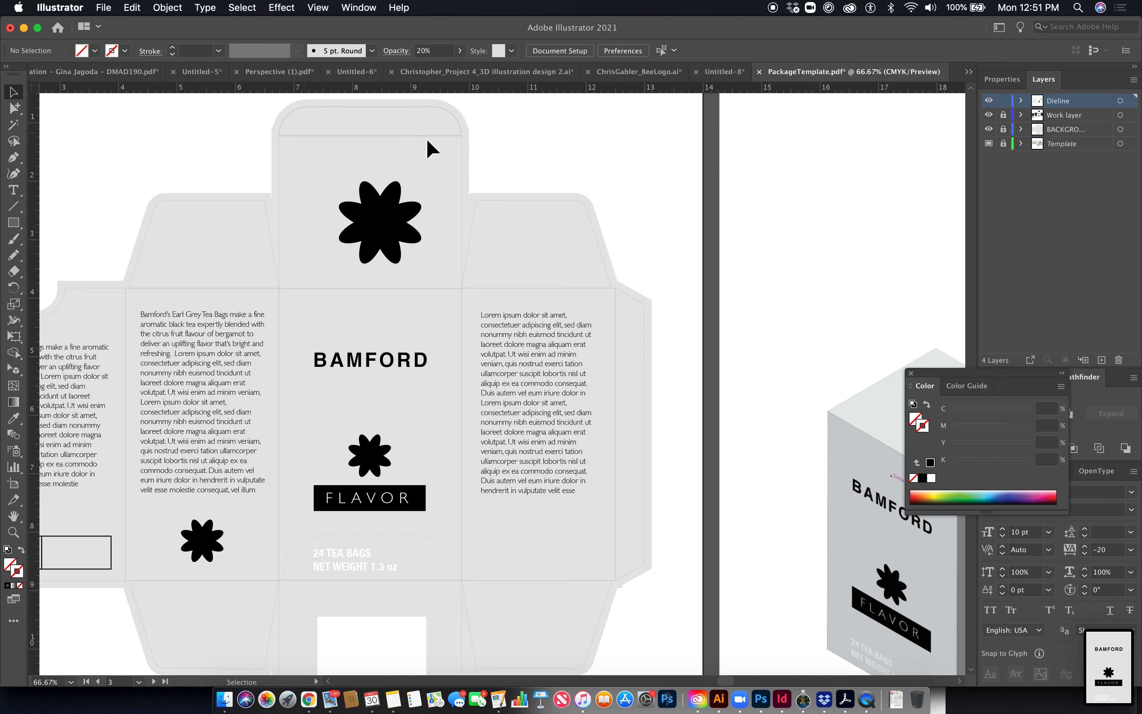
Select the flat BAMFORD front panel symbol beside the 3D box and bring the whole mockup artboard into view
drag(661, 400, 290, 395)
drag(658, 361, 421, 457)
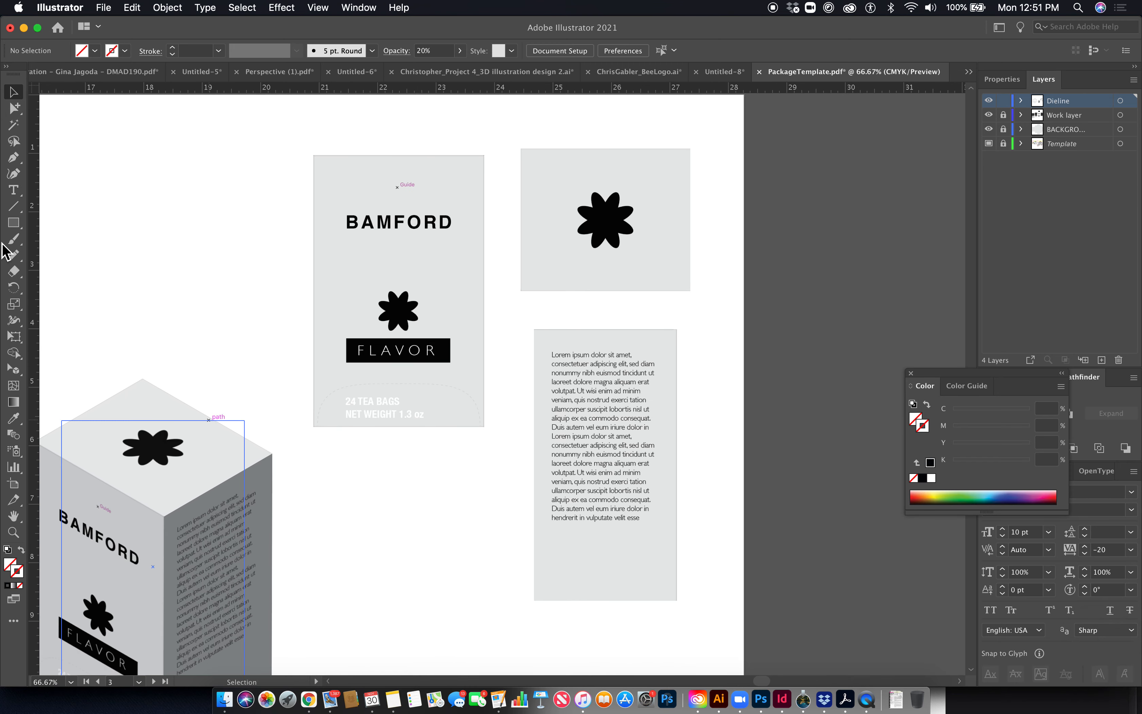
click(17, 113)
click(157, 146)
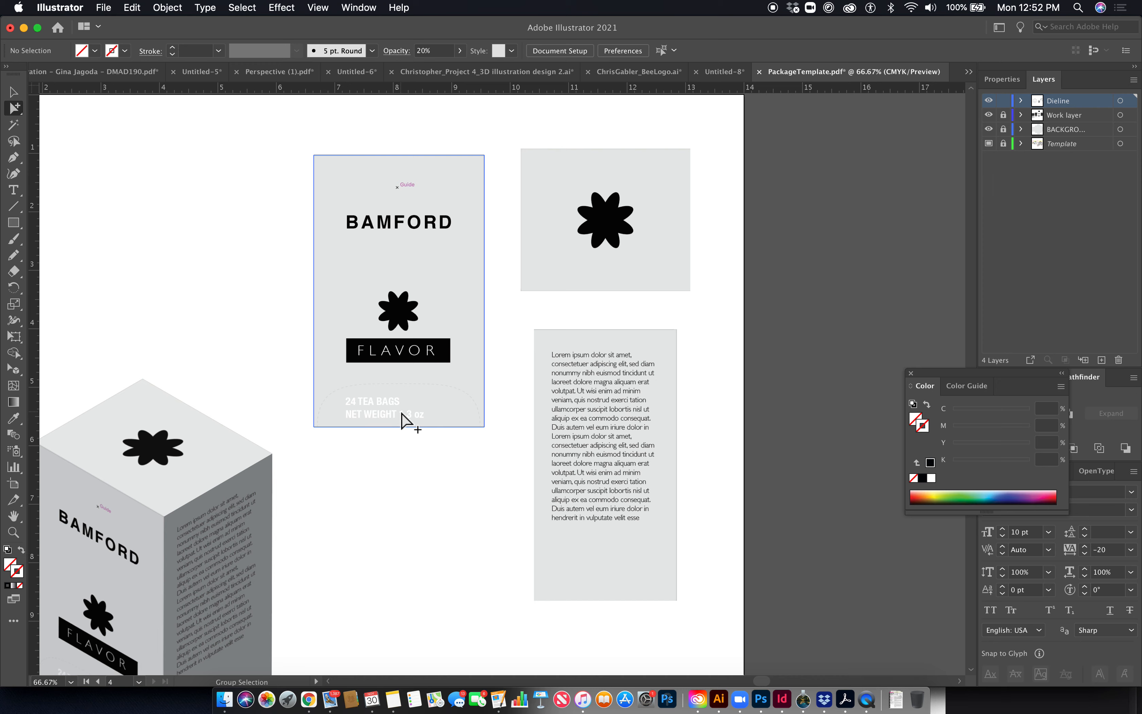
key(space)
drag(421, 423, 500, 331)
click(514, 172)
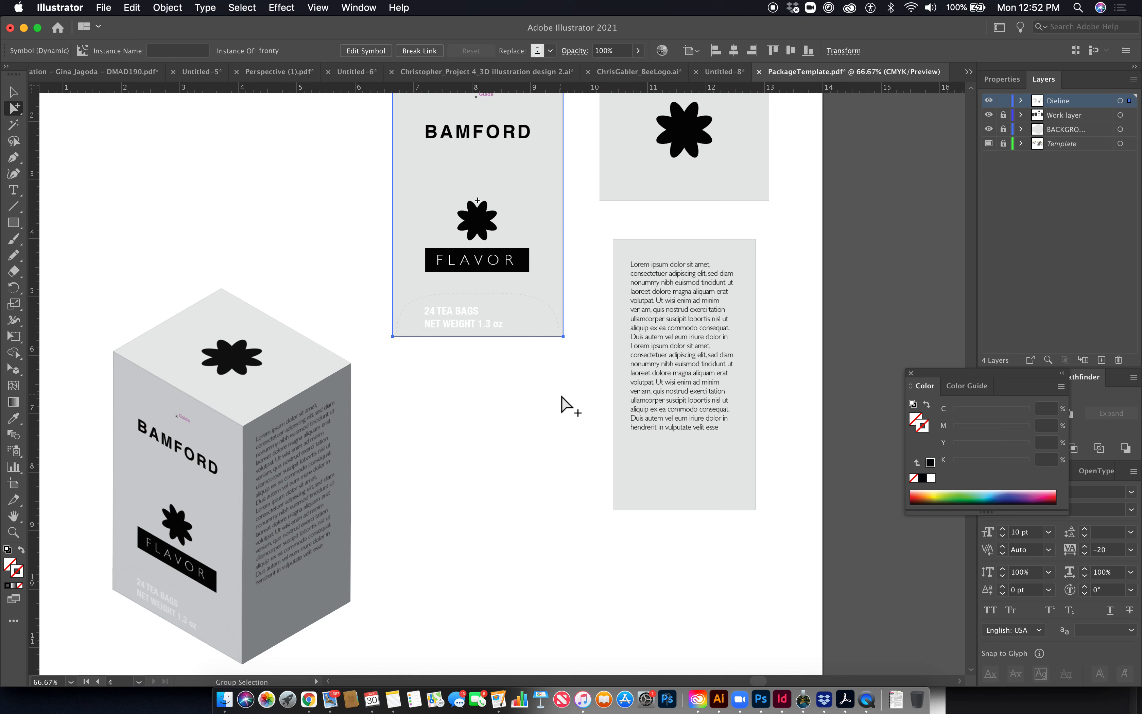
key(super+minus)
key(super+minus)
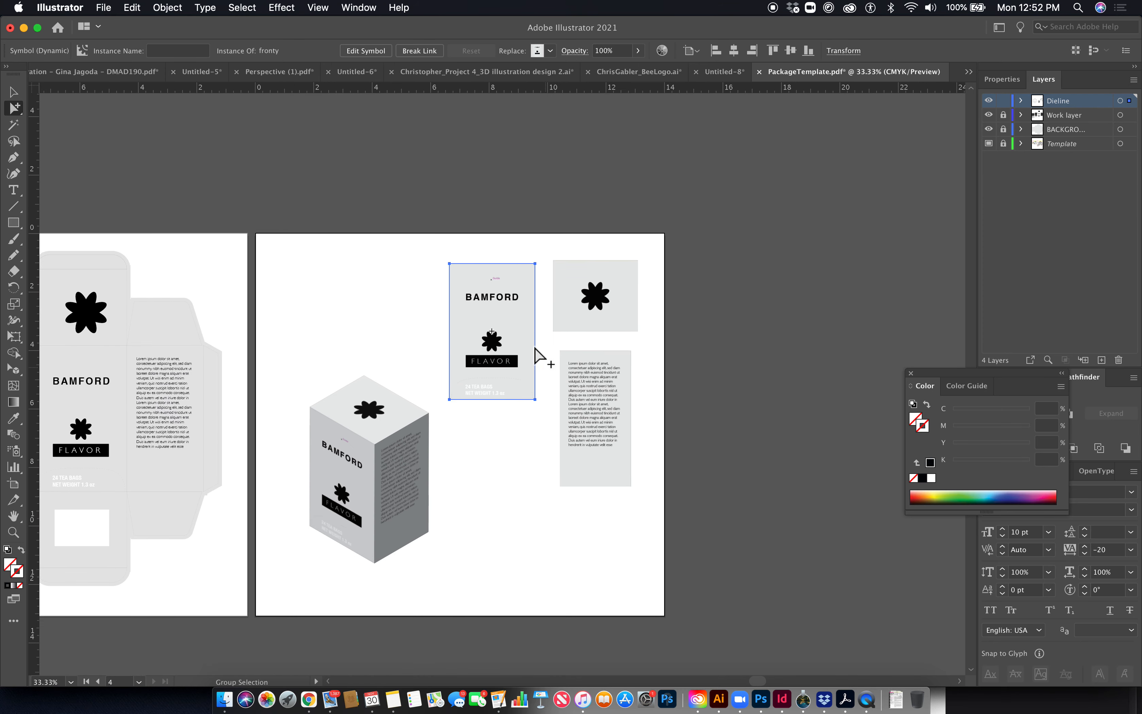
Examine the assembled 3D box and the flat front, top and side panel symbols on the mockup artboard
click(761, 427)
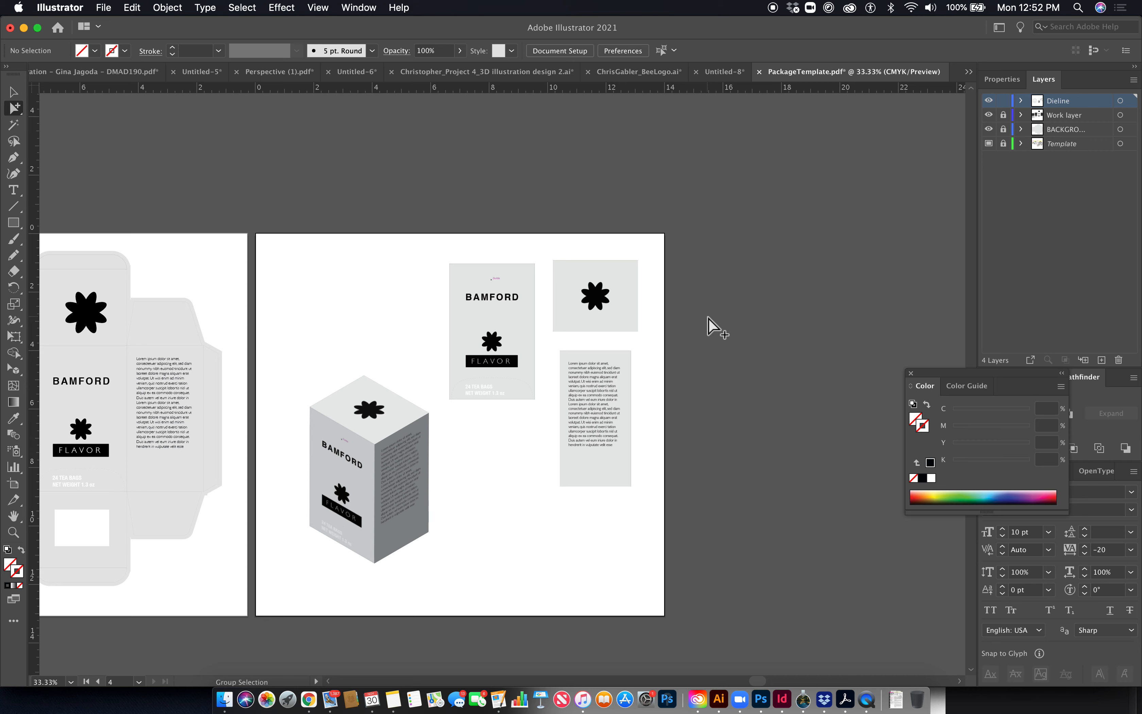
click(378, 433)
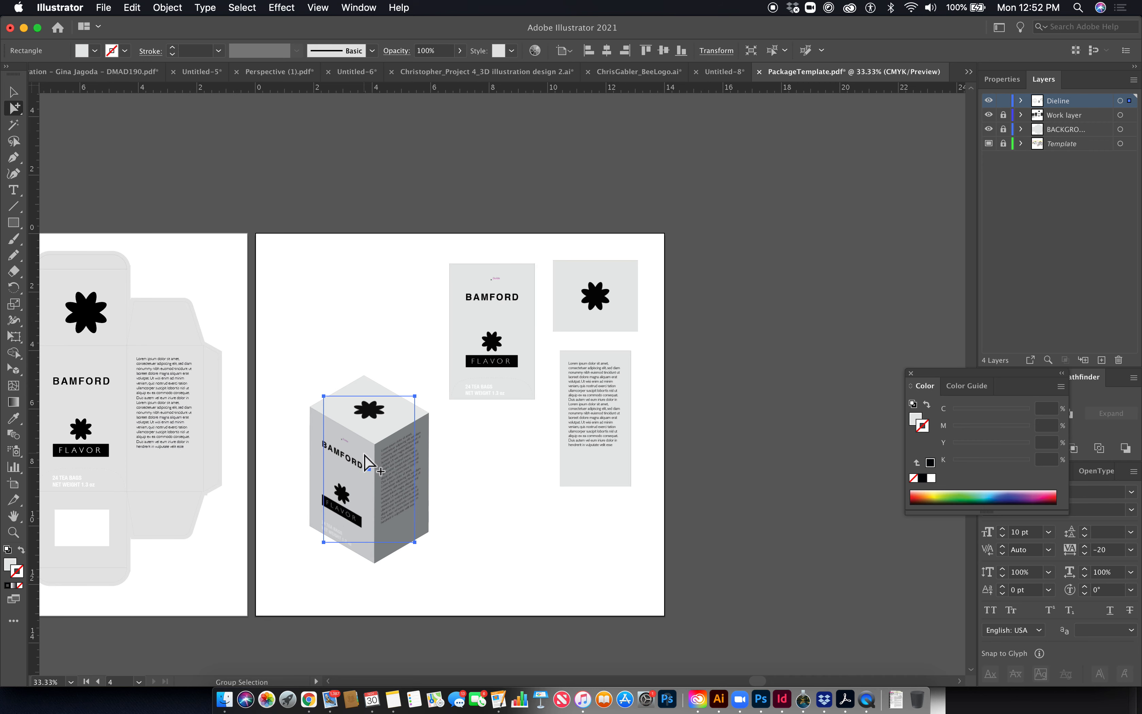
scroll(369, 465, left, 5)
click(649, 323)
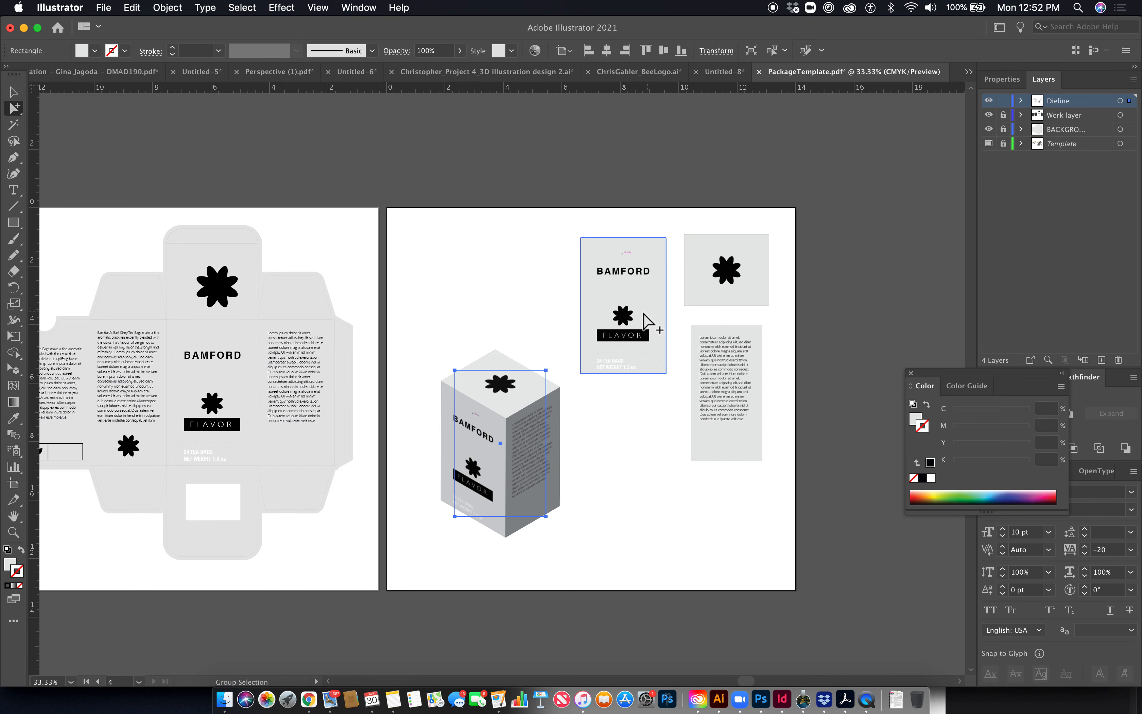
click(739, 273)
click(735, 402)
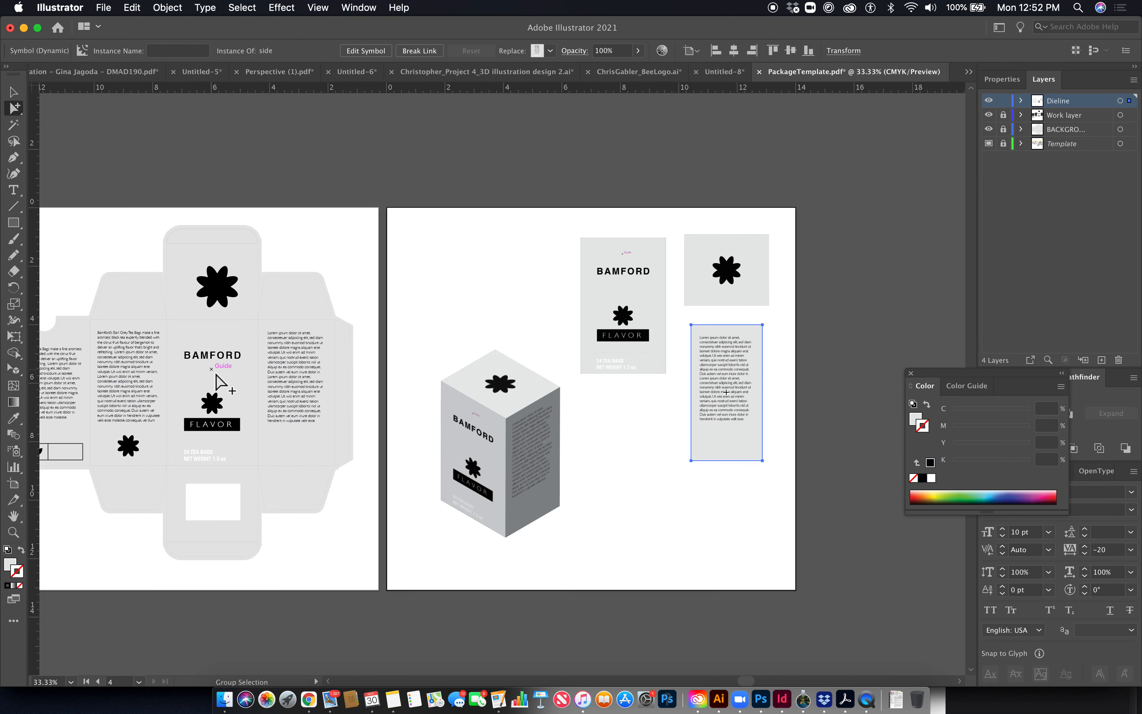
Copy the front panel outline from the dieline onto the mockup artboard and swap the copy's fill and stroke
click(174, 352)
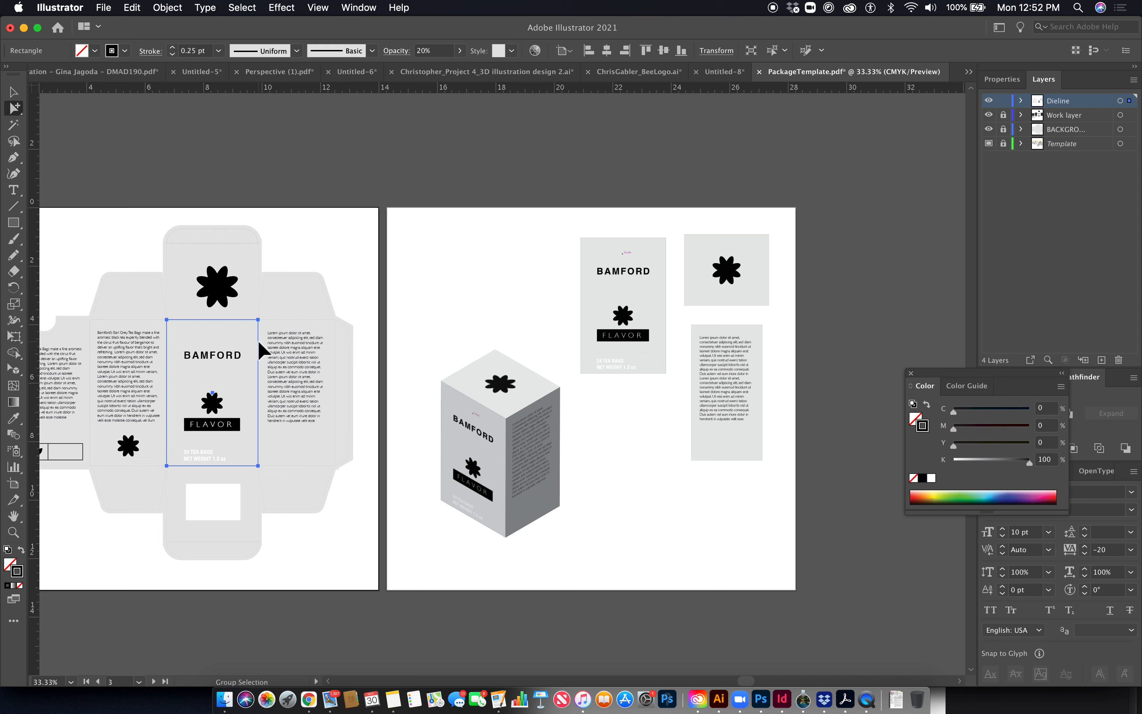
drag(259, 342, 681, 459)
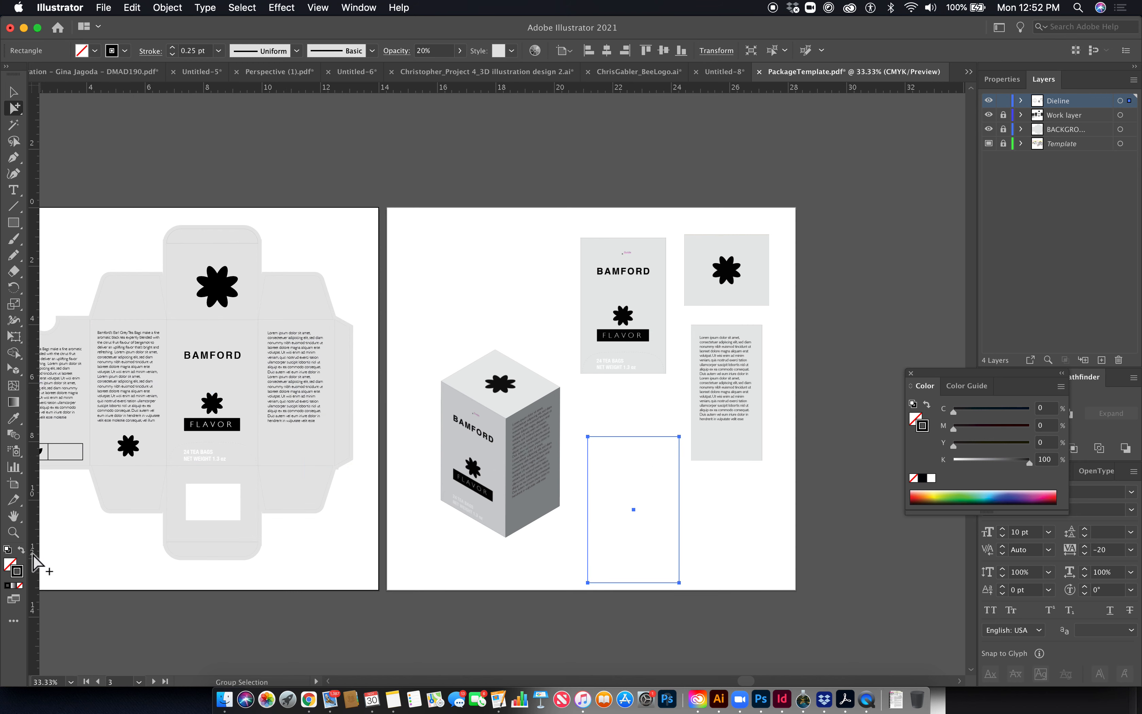
click(21, 550)
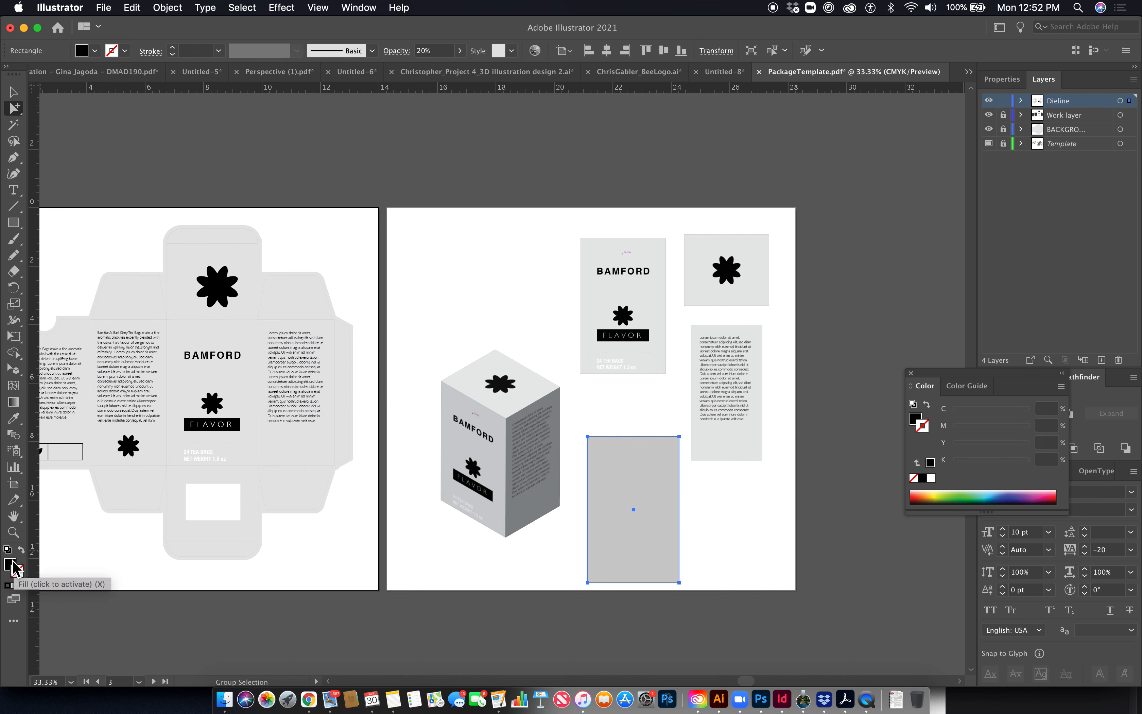
Set the copied rectangle's opacity to 100% and its fill to light gray (C 8.89, M 6.45, Y 6.95, K 0)
double_click(10, 564)
drag(296, 313, 282, 298)
click(627, 244)
click(460, 51)
click(456, 69)
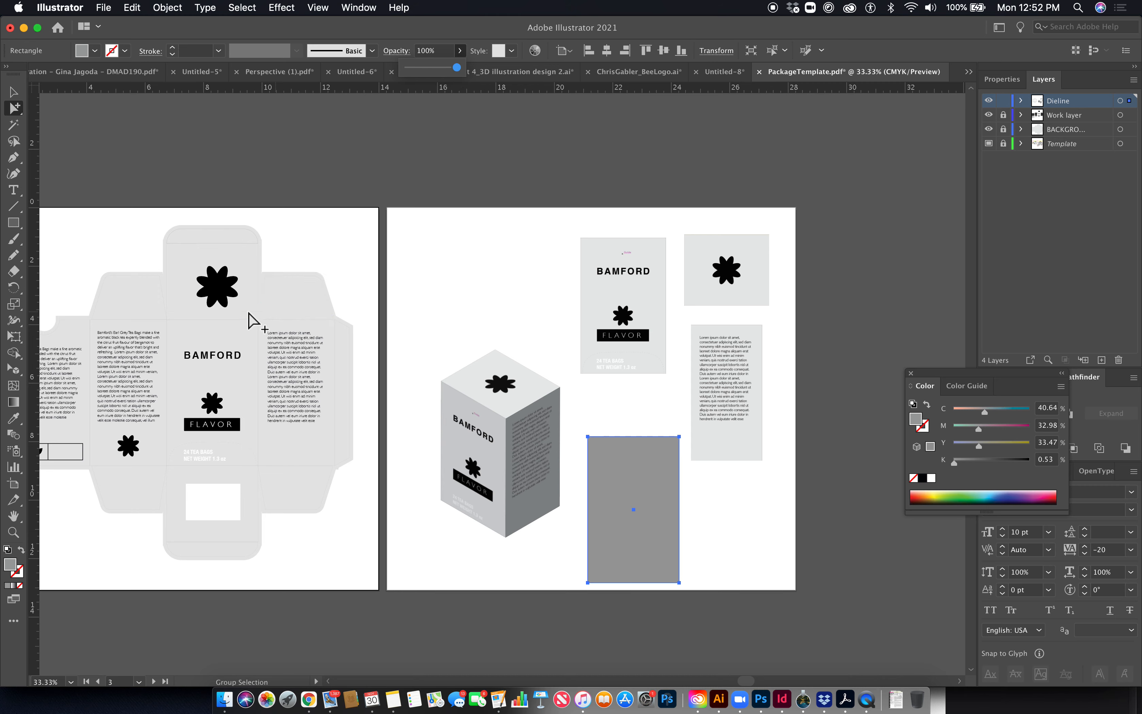
double_click(11, 569)
drag(302, 257, 272, 250)
click(606, 237)
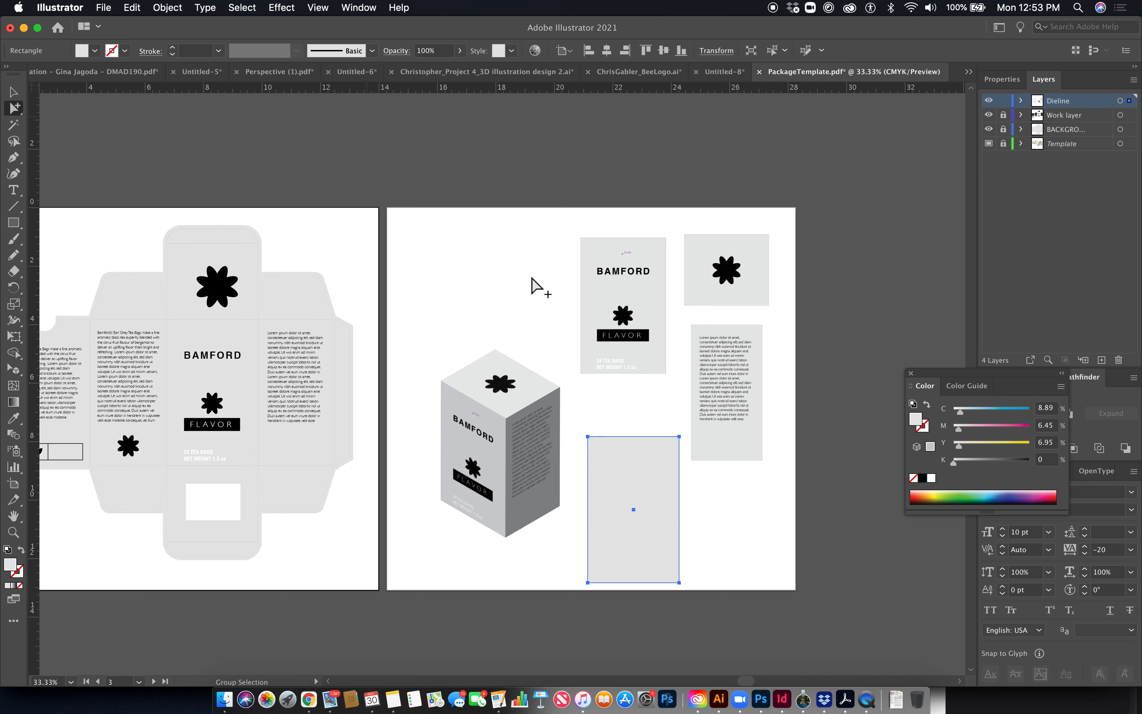
Move the light gray rectangle closer to the 3D box, beneath the flat BAMFORD front panel
drag(641, 509, 625, 480)
click(765, 548)
click(638, 484)
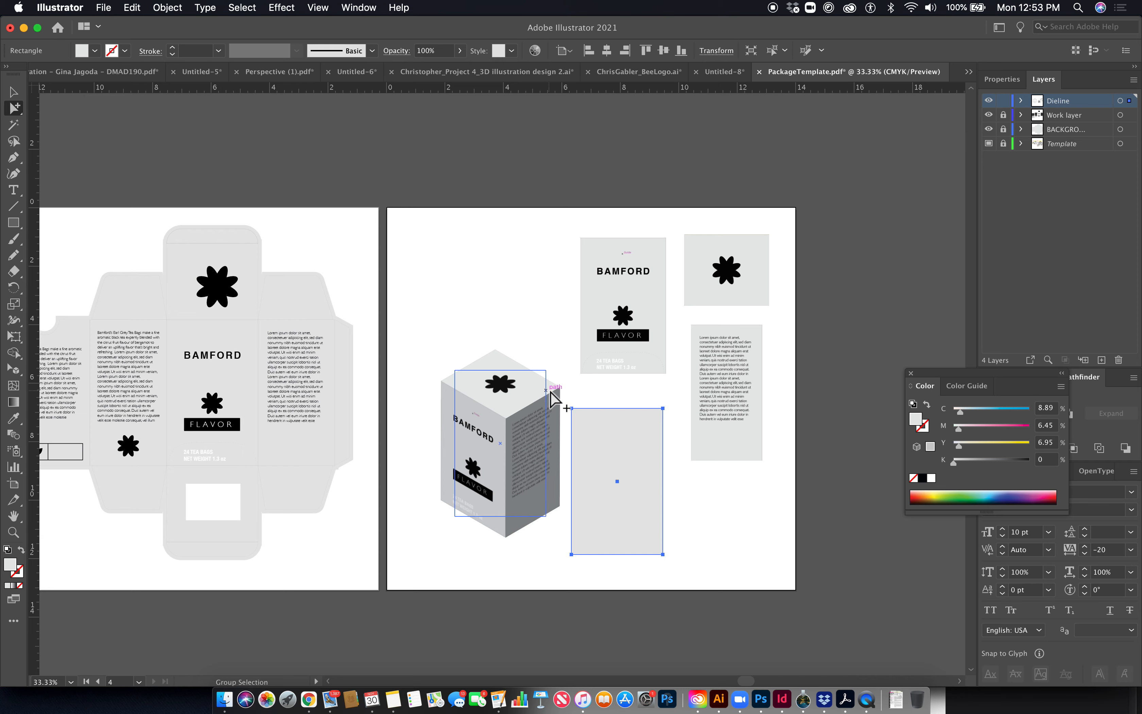
drag(556, 389, 549, 390)
key(v)
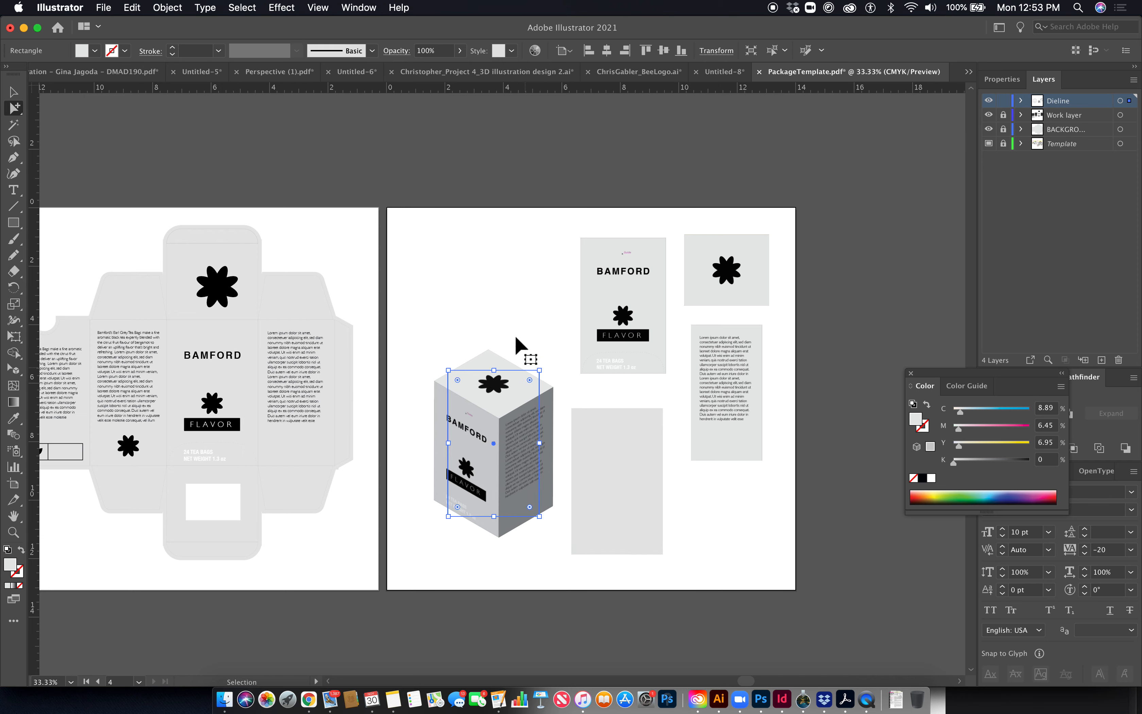
key(super+z)
key(super+z)
Measure the width of the dieline's side text panel with a temporary rectangle between its fold lines, and delete that rectangle
click(14, 223)
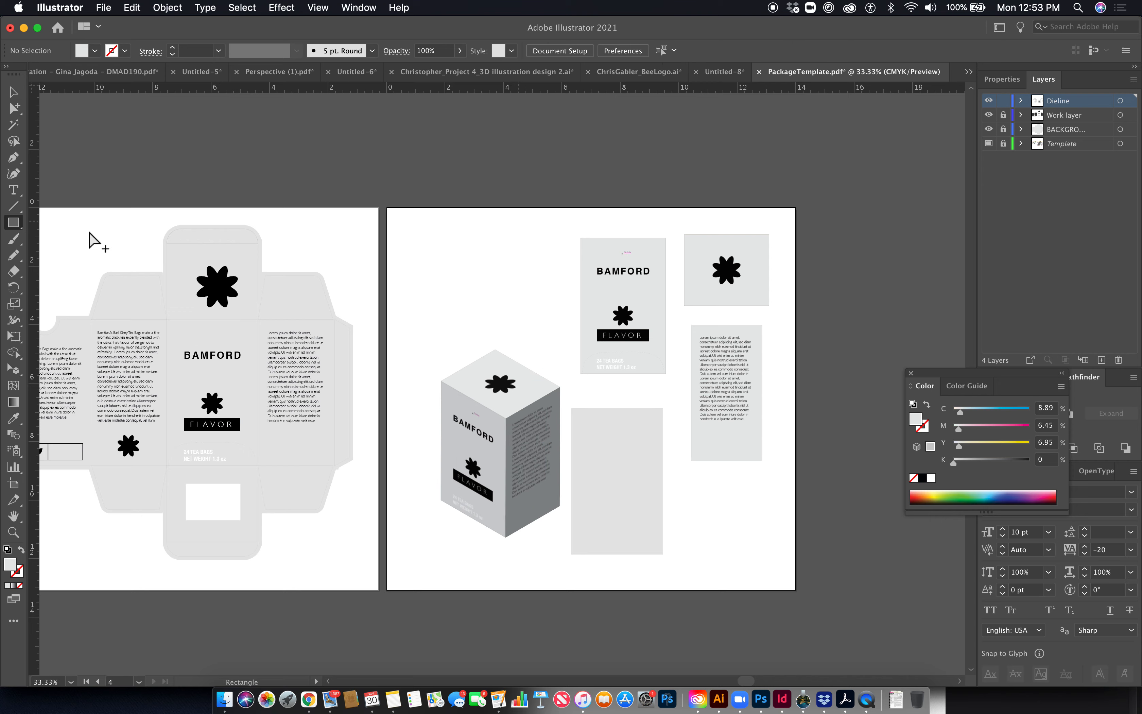
drag(264, 284, 449, 454)
super+click(448, 454)
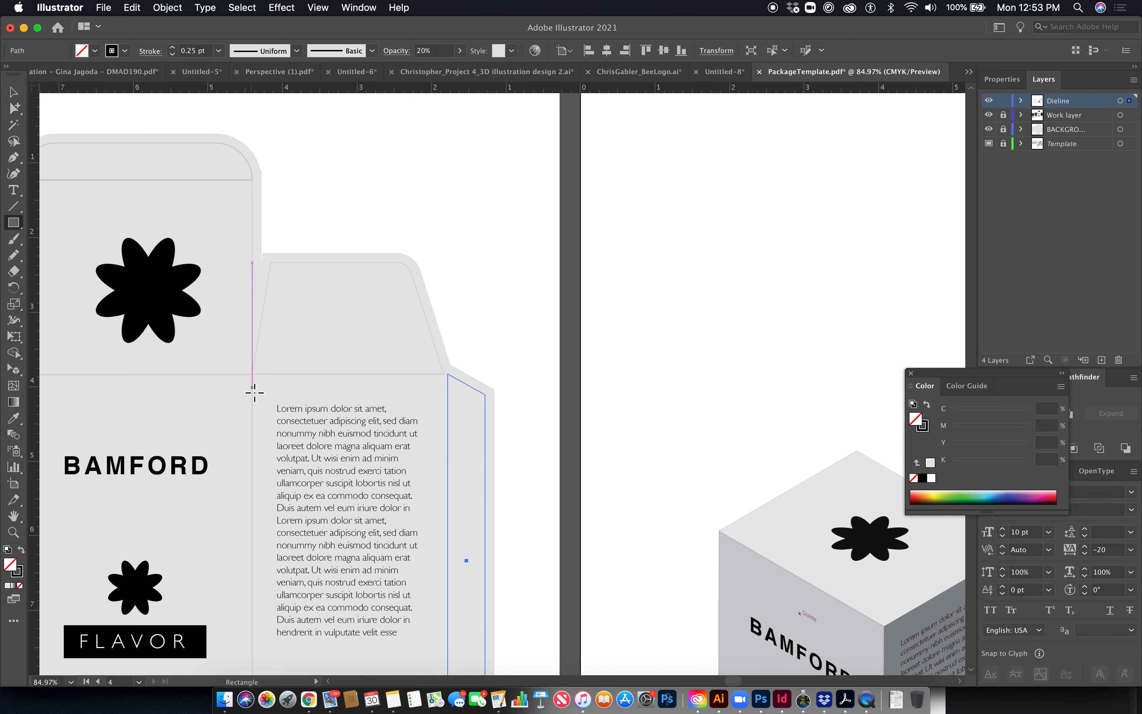
drag(255, 400, 451, 527)
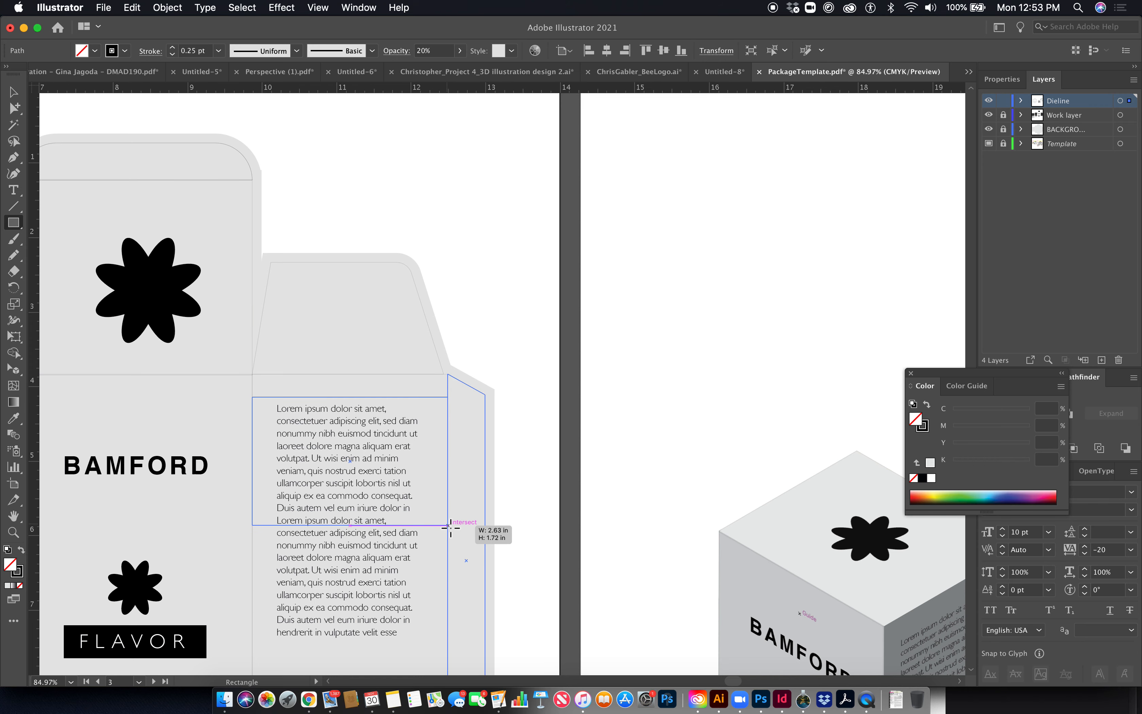
drag(451, 527, 451, 528)
key(Delete)
Apply a 3D Extrude & Bevel effect to the light gray rectangle with an extrude depth of 2.65 in
drag(511, 463, 325, 296)
drag(512, 426, 357, 293)
drag(694, 477, 385, 342)
drag(567, 438, 457, 393)
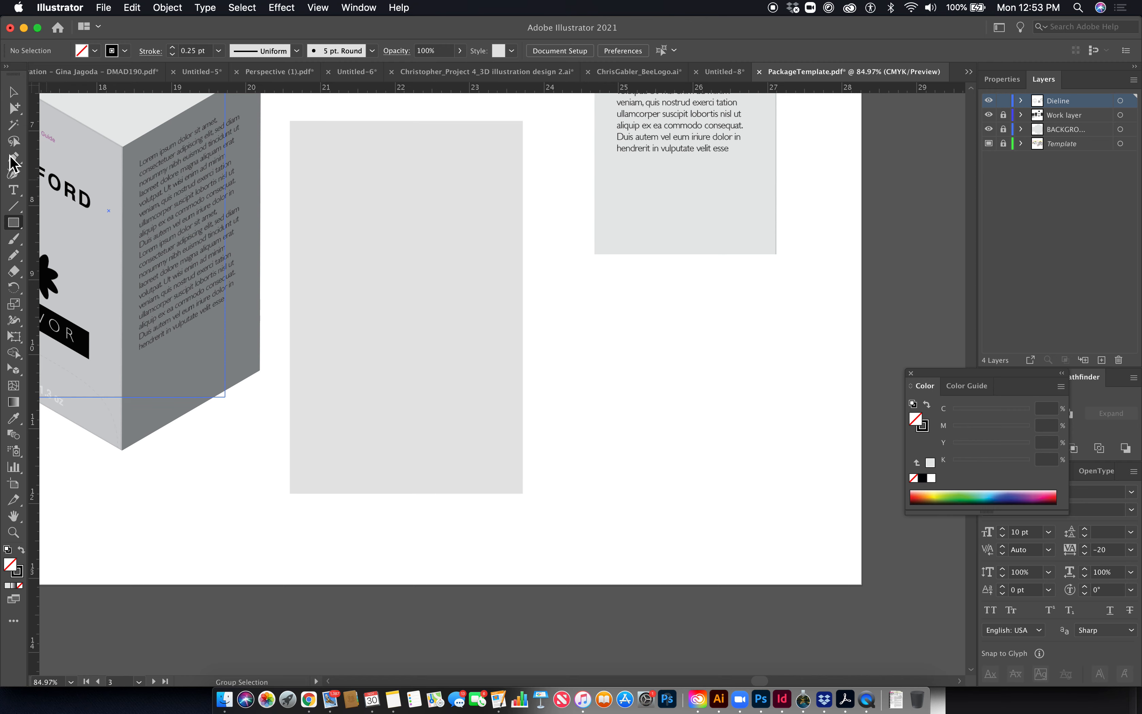
click(15, 108)
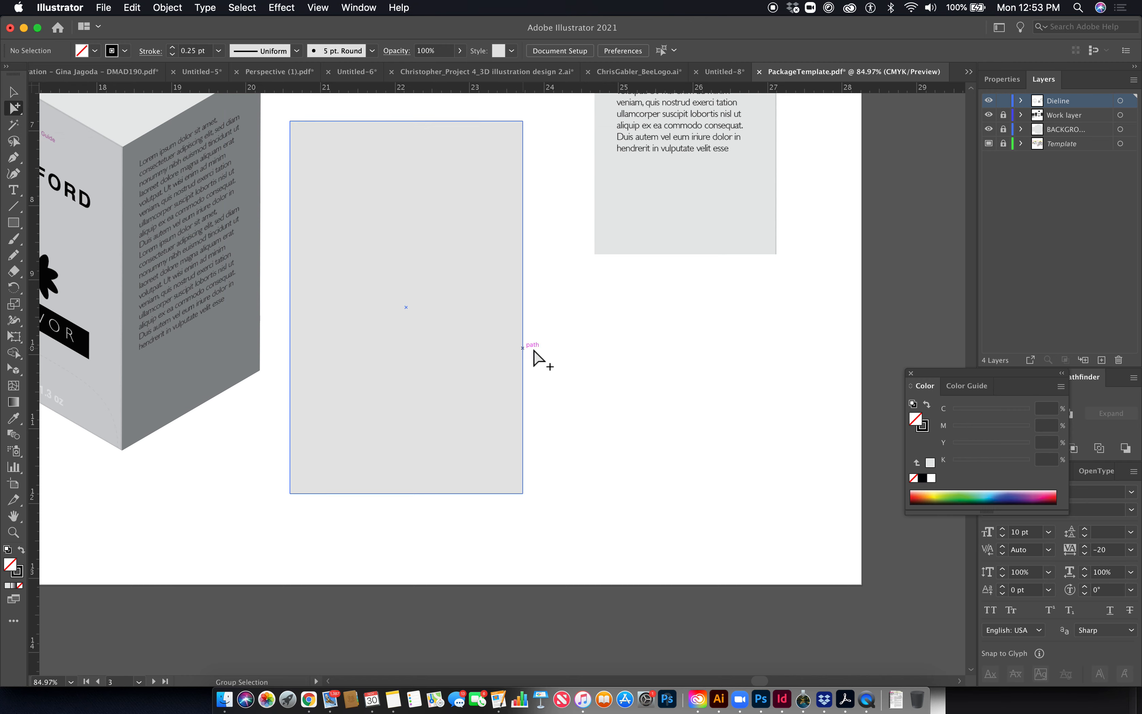
drag(464, 266, 584, 406)
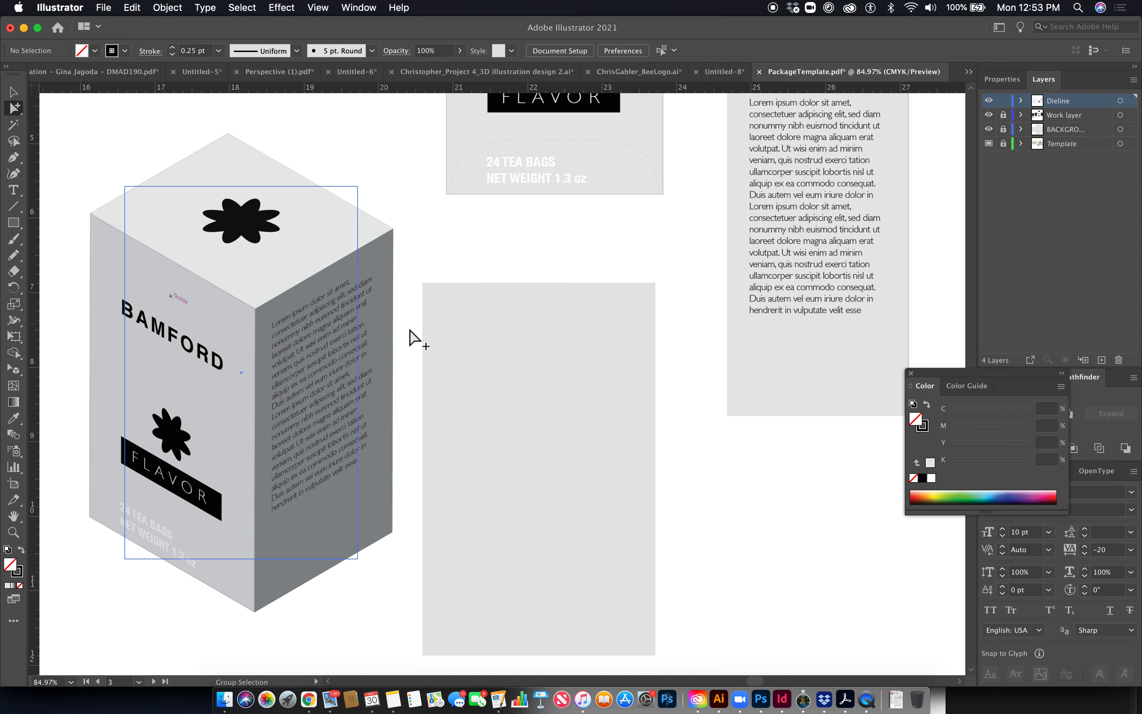
click(449, 352)
click(293, 7)
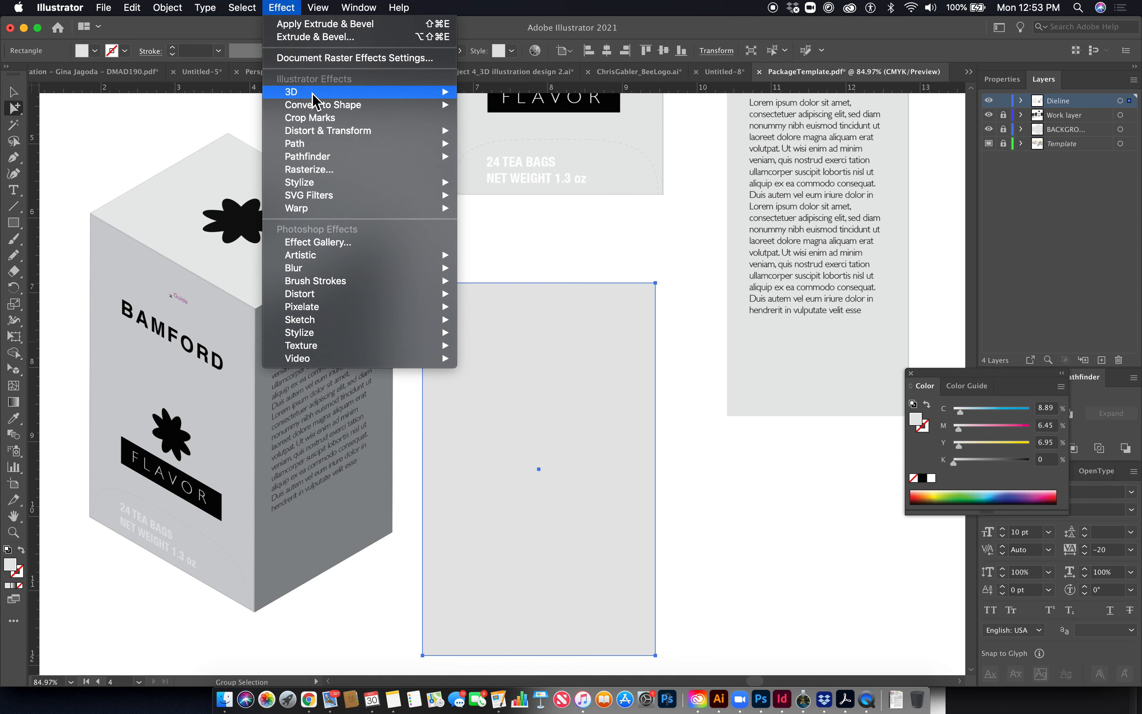
click(501, 92)
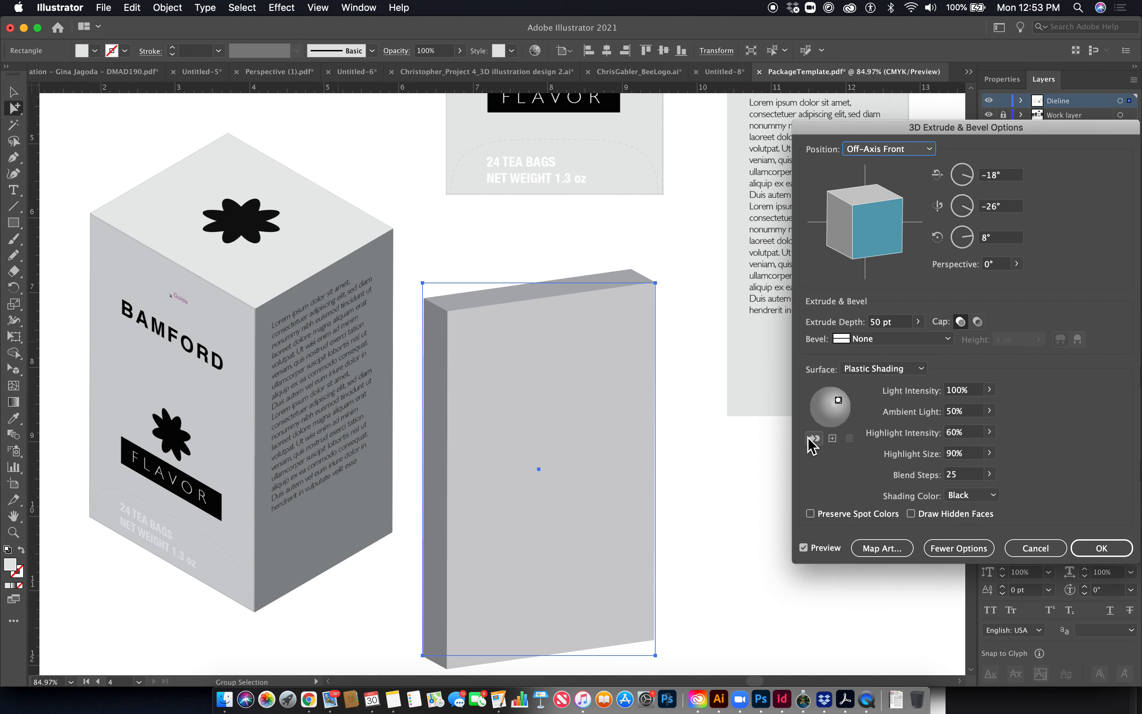
click(902, 325)
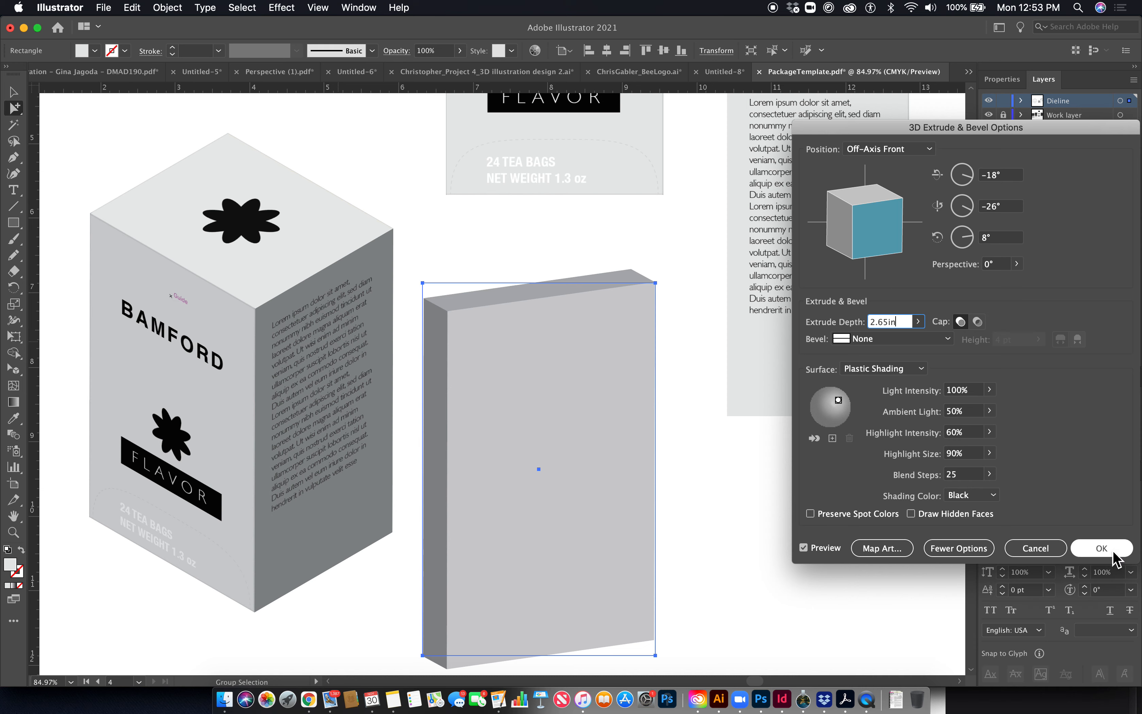
Try the Isometric Left position for the extruded box, return it to Off-Axis Front, and set its perspective to 42°
click(891, 149)
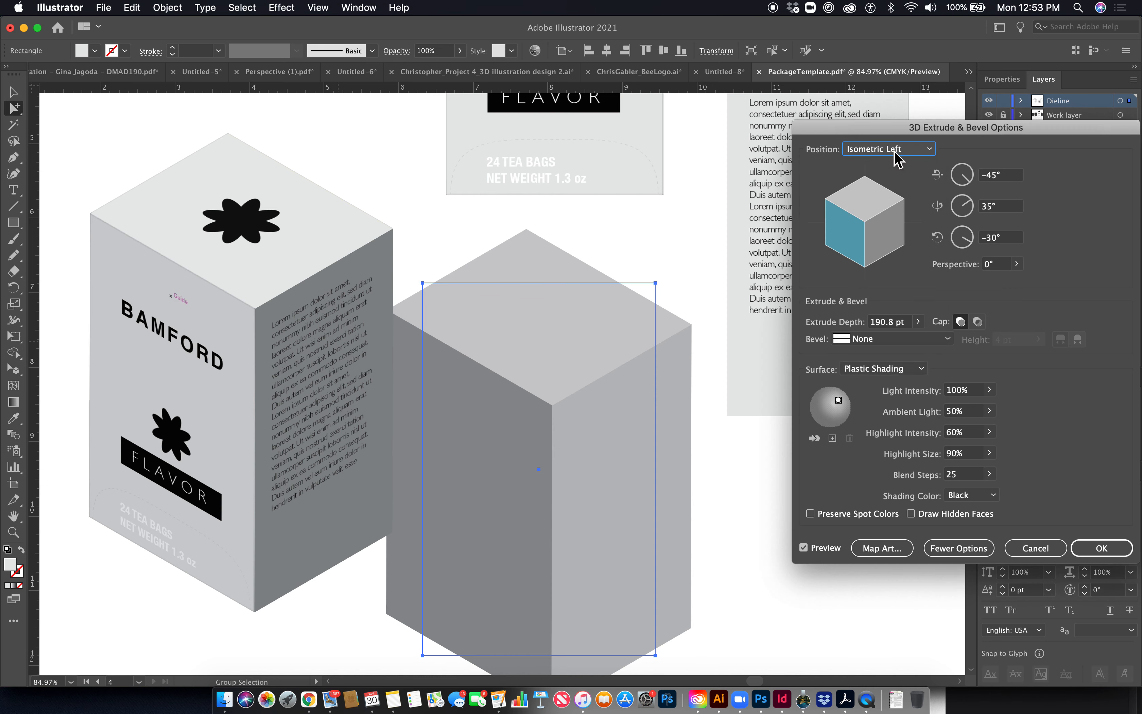
click(899, 160)
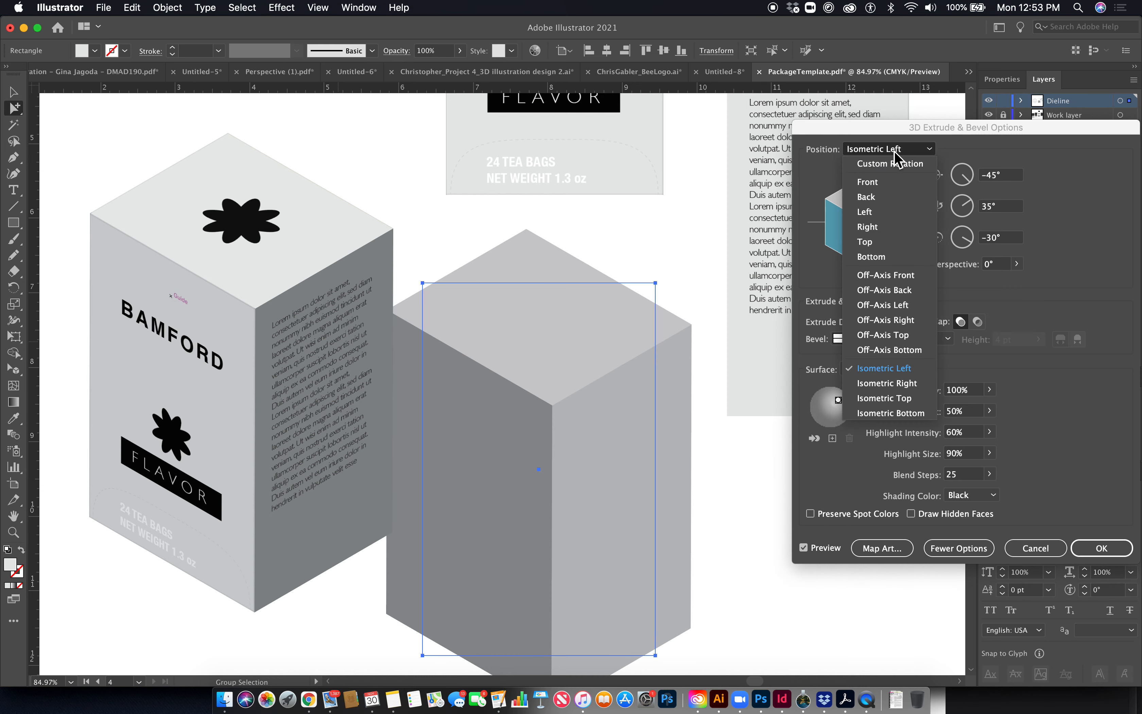
click(897, 276)
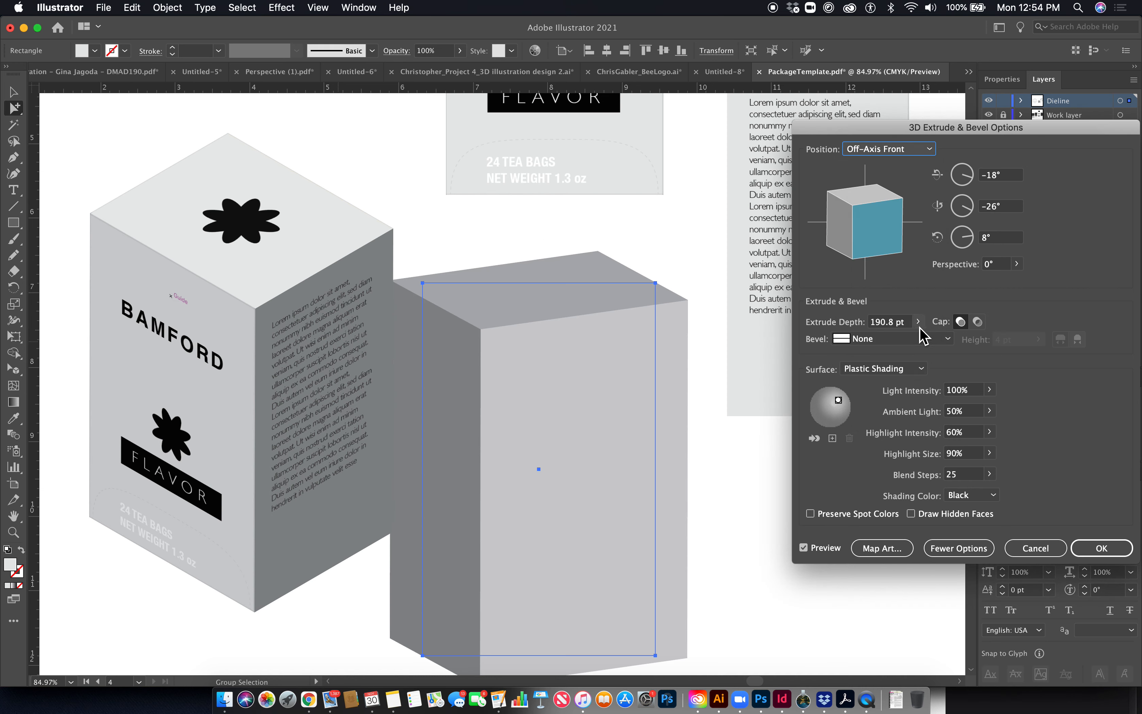
click(1017, 264)
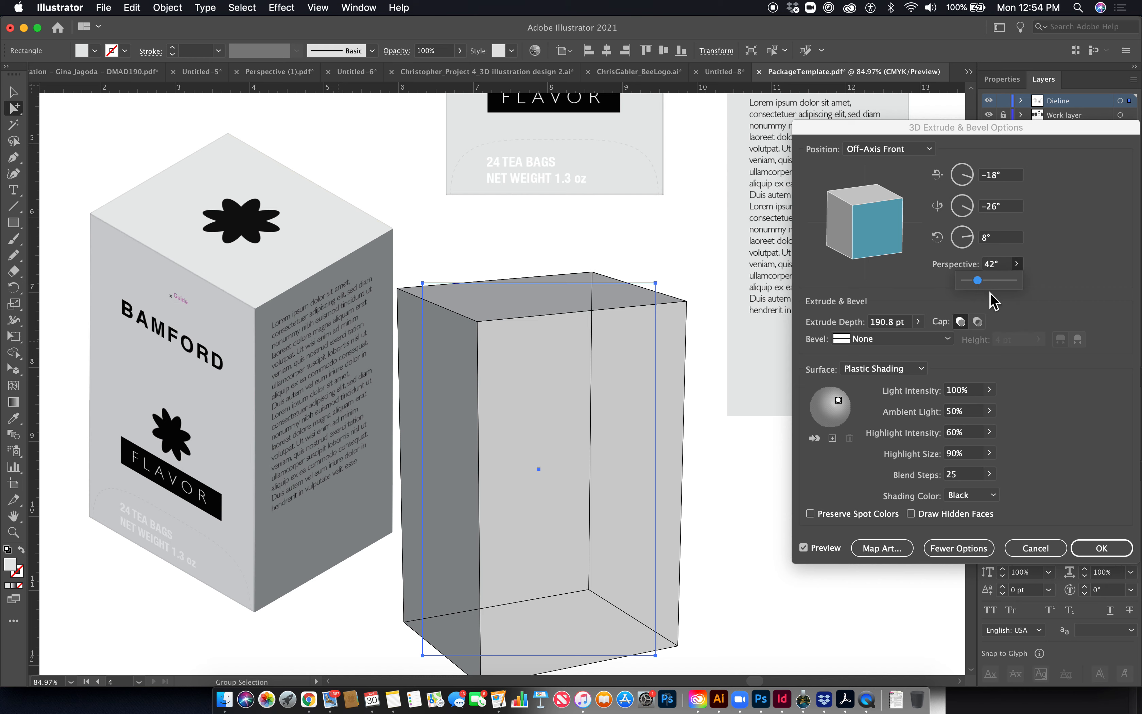
click(948, 129)
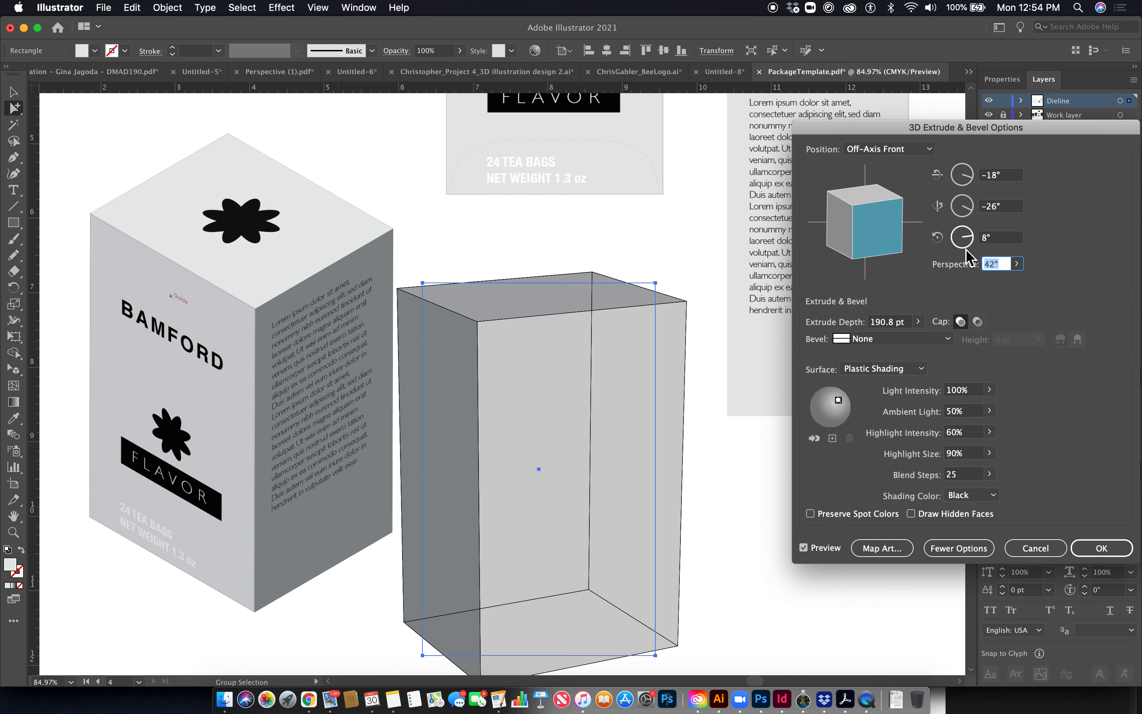
Map the fronty symbol onto surface 1 of the new box and scale it to fit
click(883, 548)
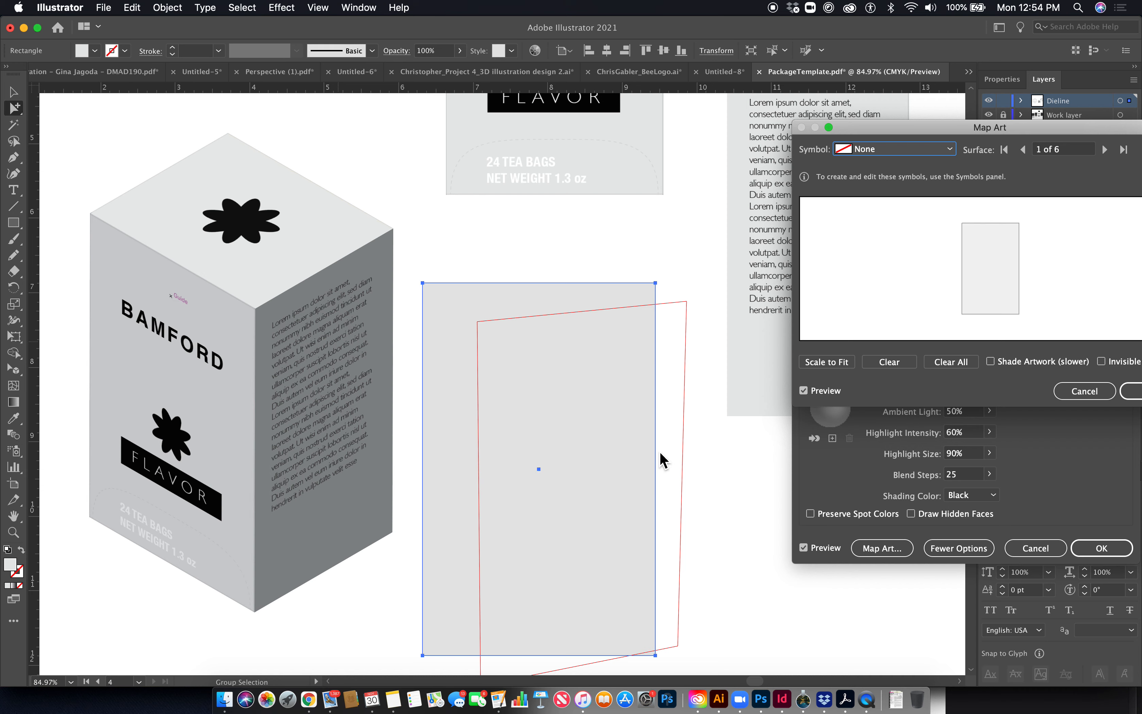
drag(990, 127, 904, 113)
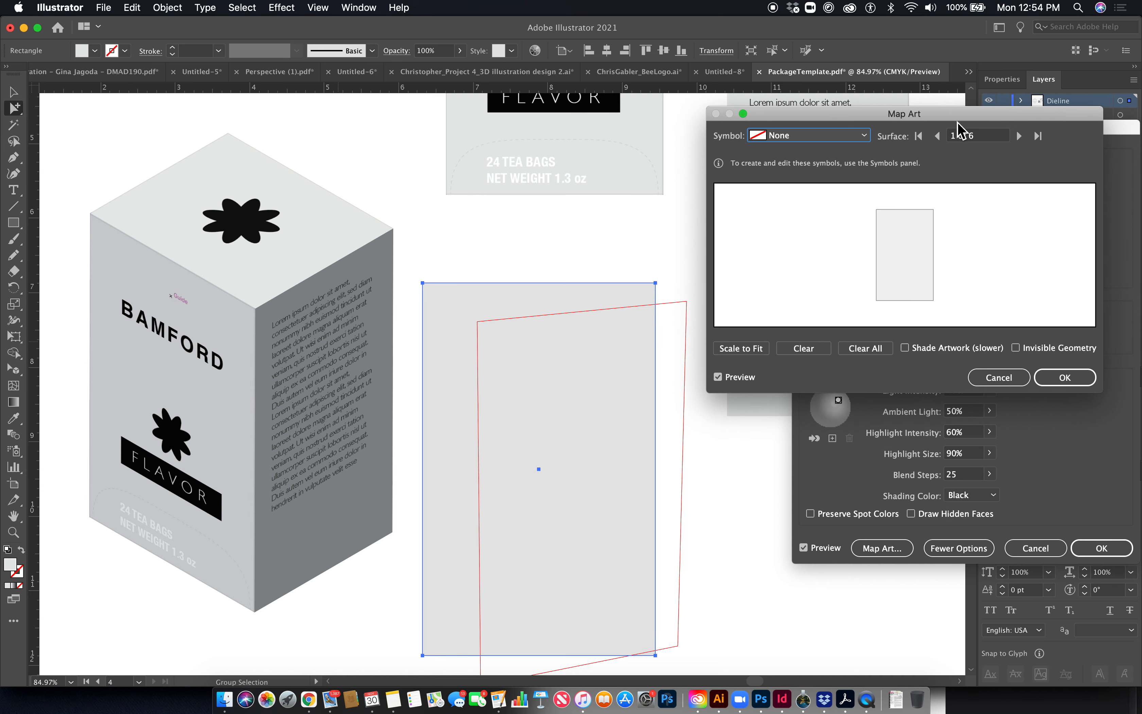
click(860, 138)
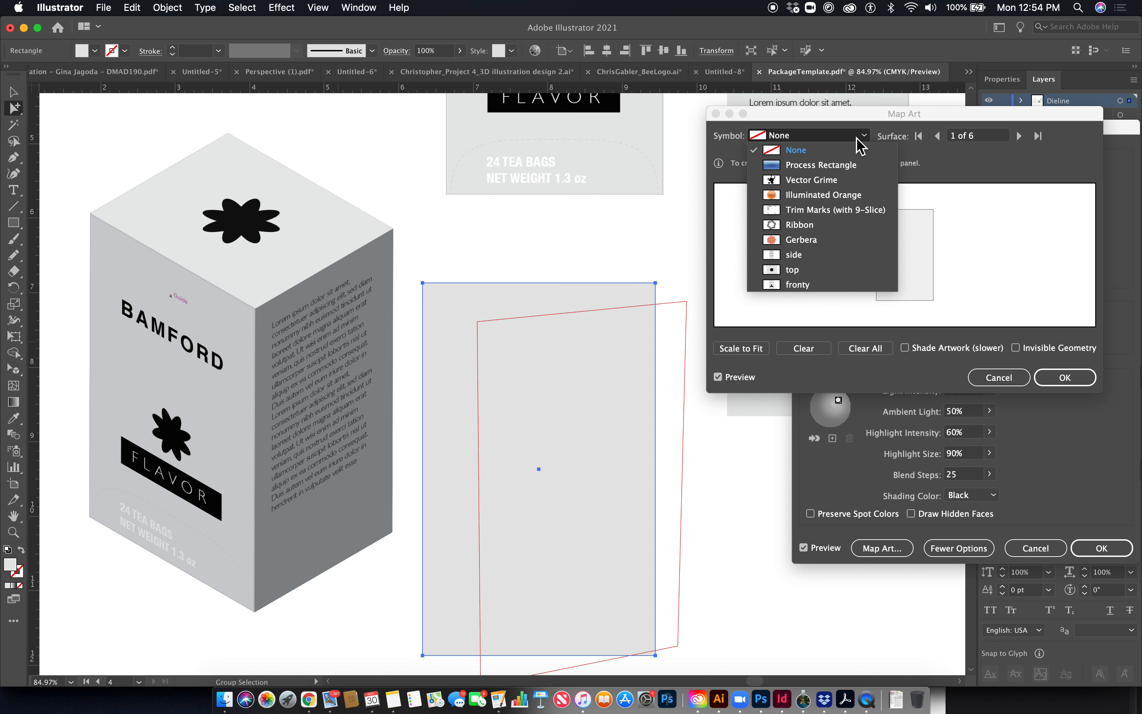
click(829, 285)
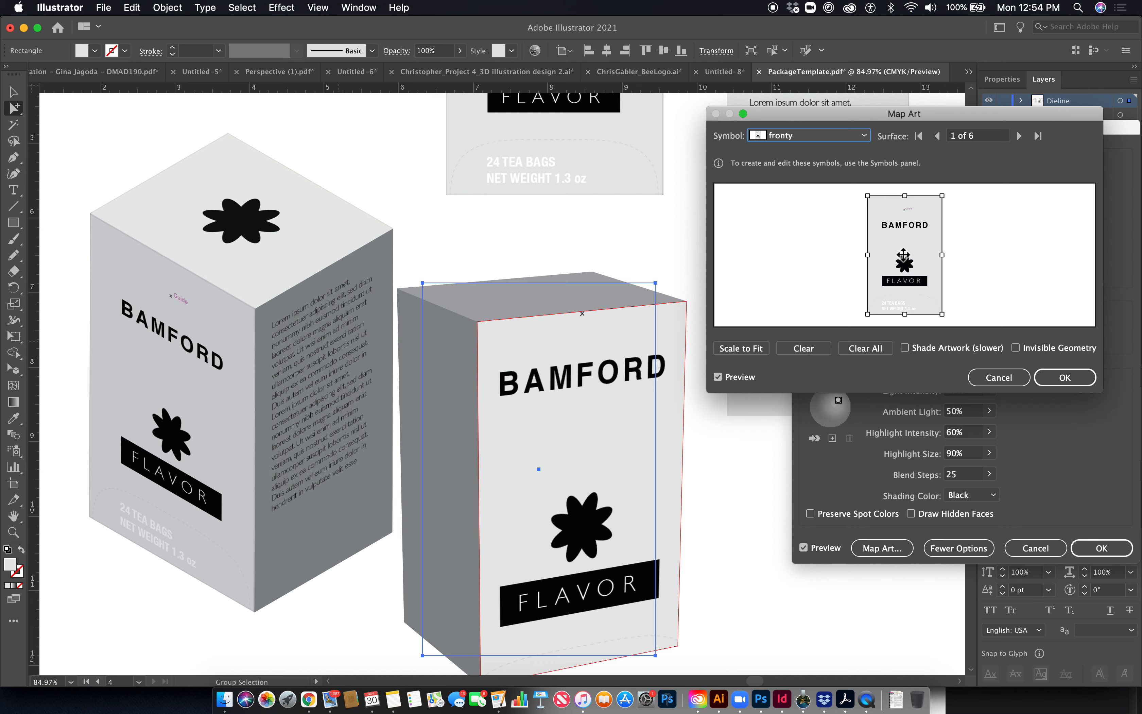
click(735, 352)
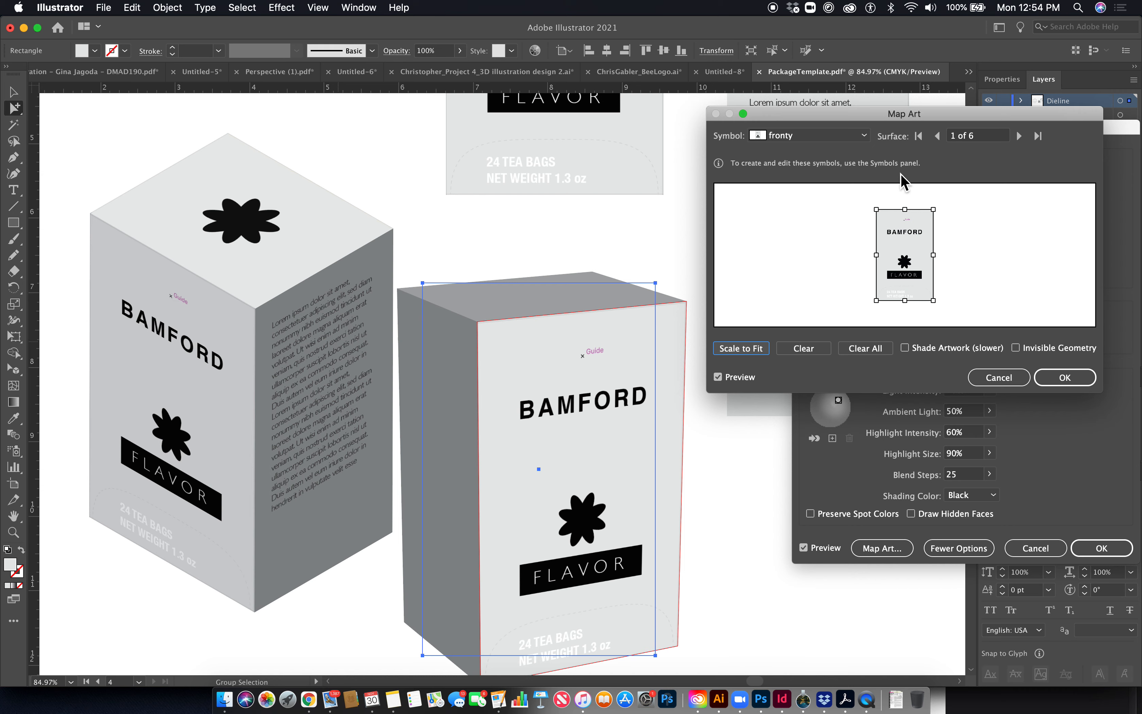
Assign the side symbol to surface 5 of the new box, the visible side face
click(1020, 137)
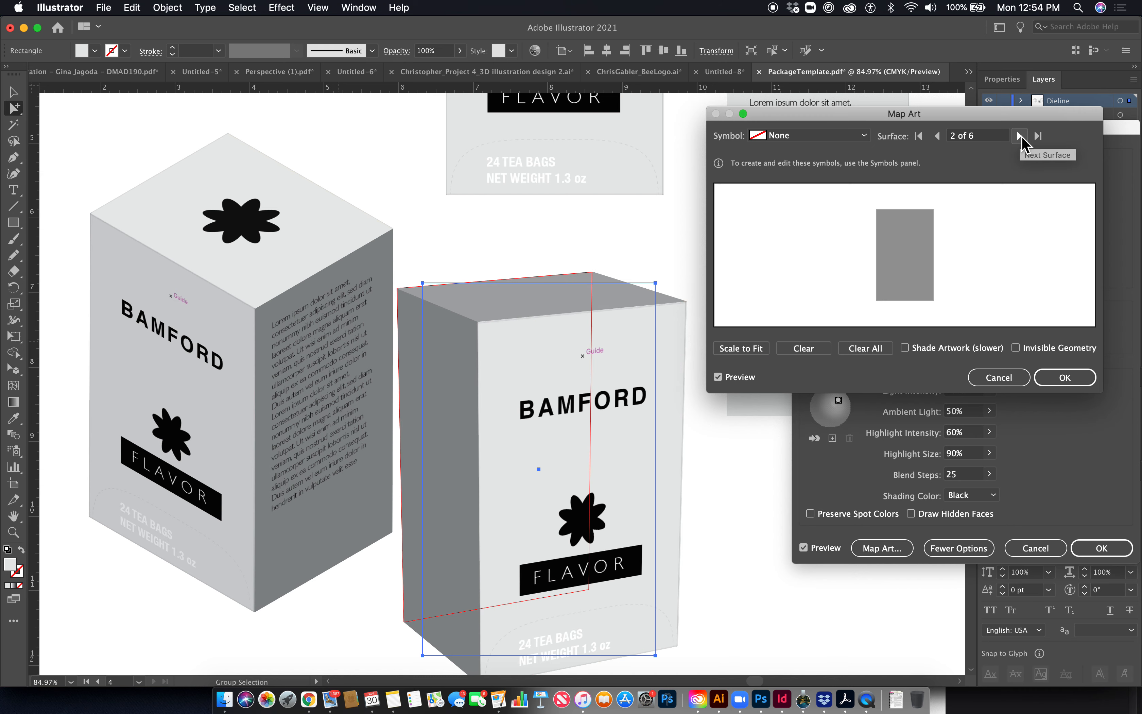
click(1021, 137)
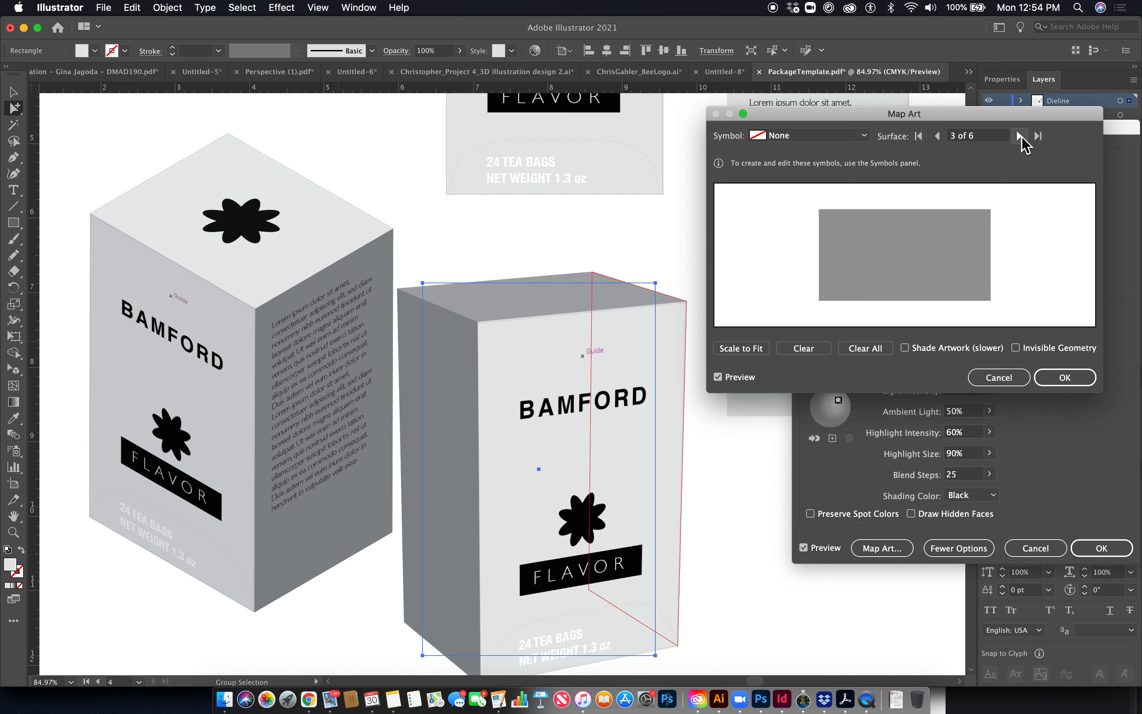
click(1020, 137)
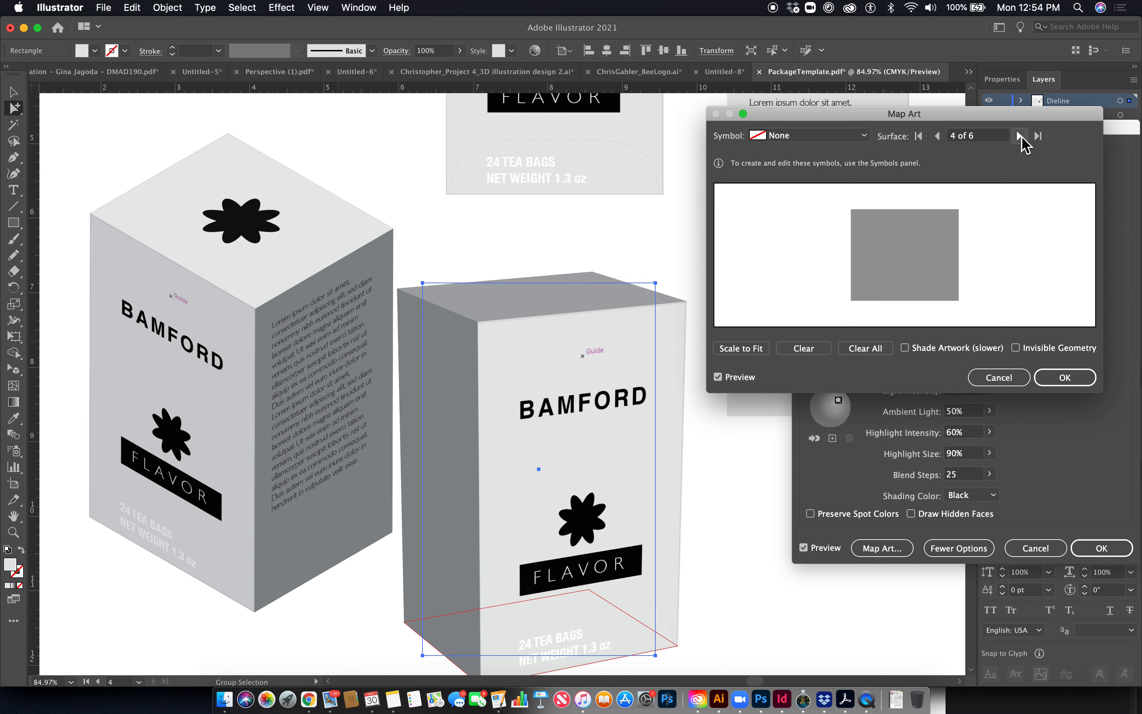
click(1021, 137)
click(838, 137)
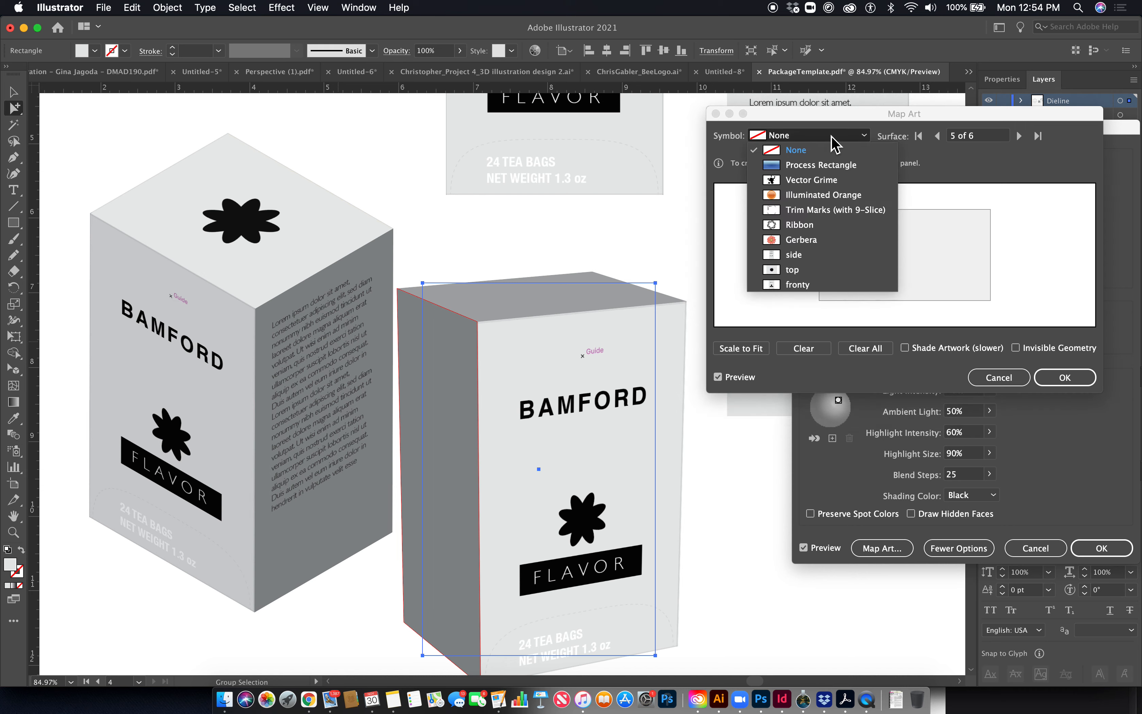
click(796, 257)
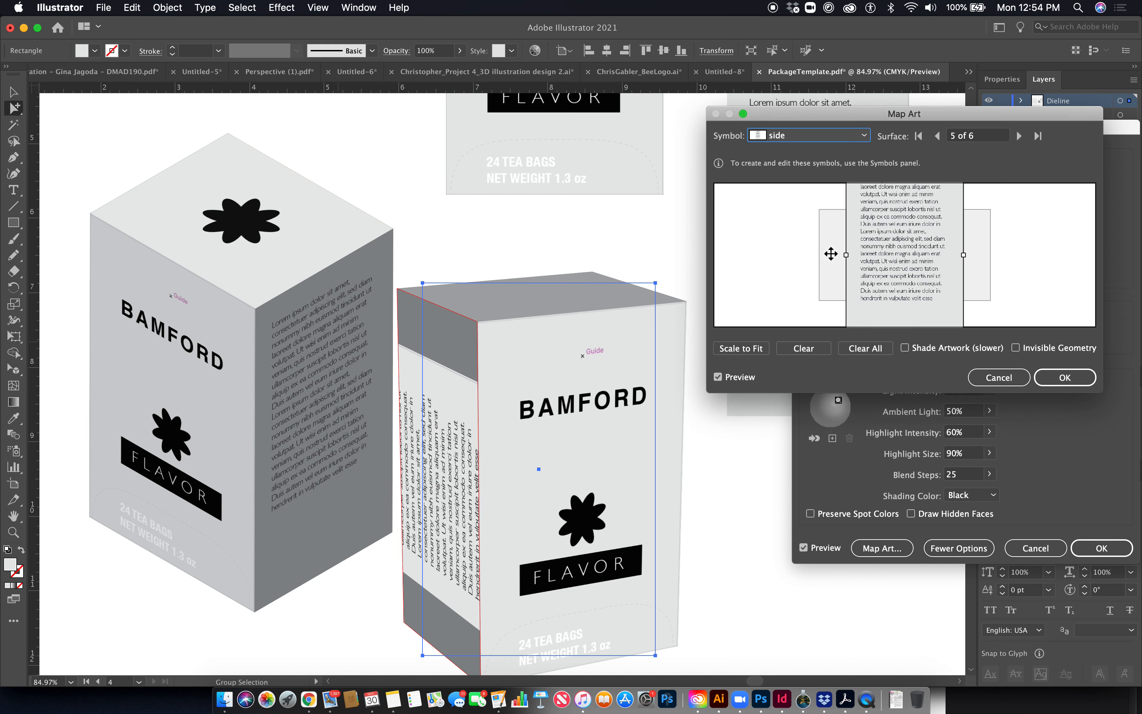
drag(845, 257, 908, 329)
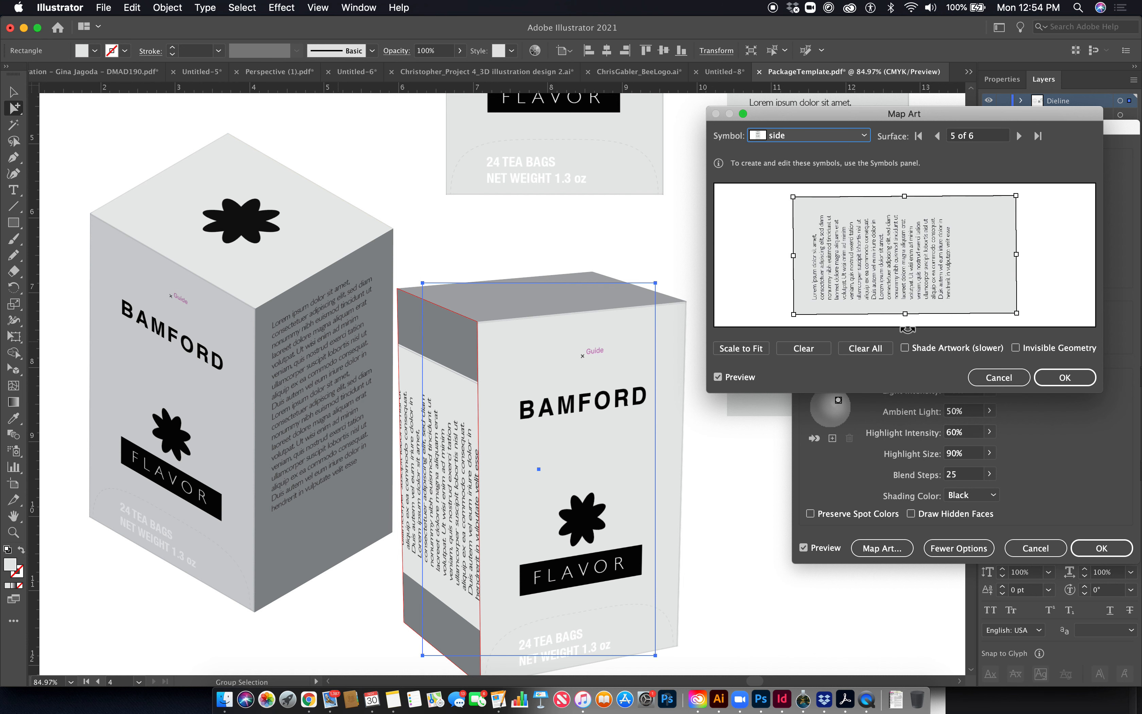
click(755, 354)
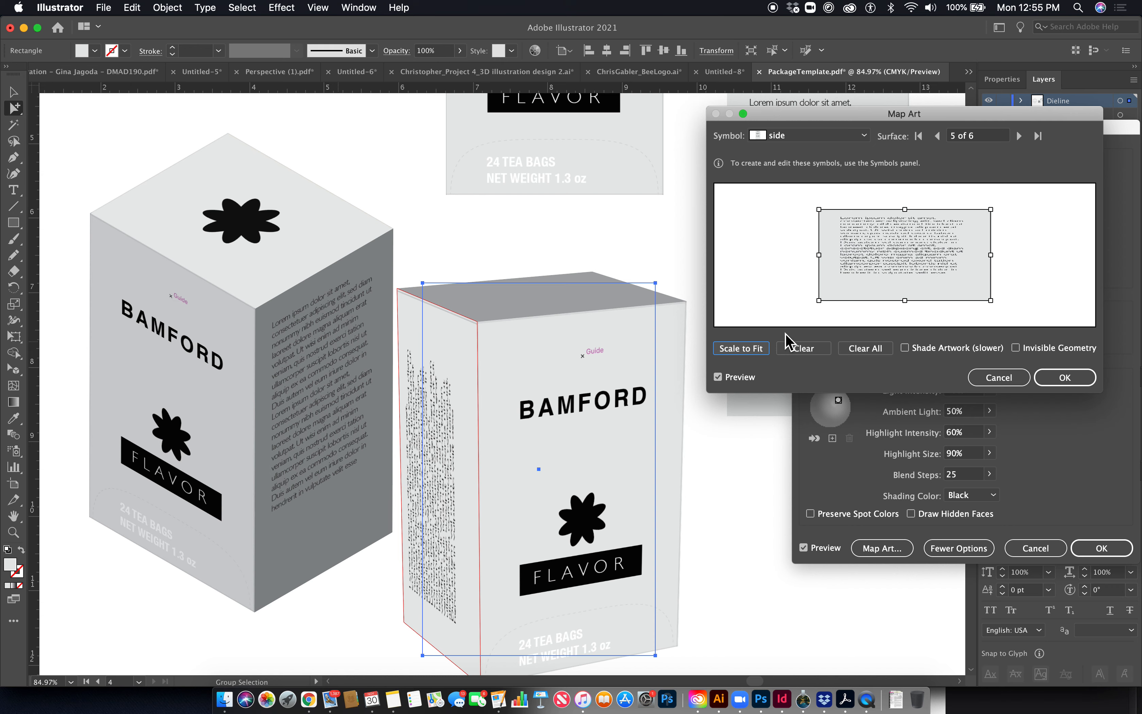
click(804, 349)
Map the side symbol onto surface 5 again, rotating and resizing it to fill the face with its text reading upright
click(834, 136)
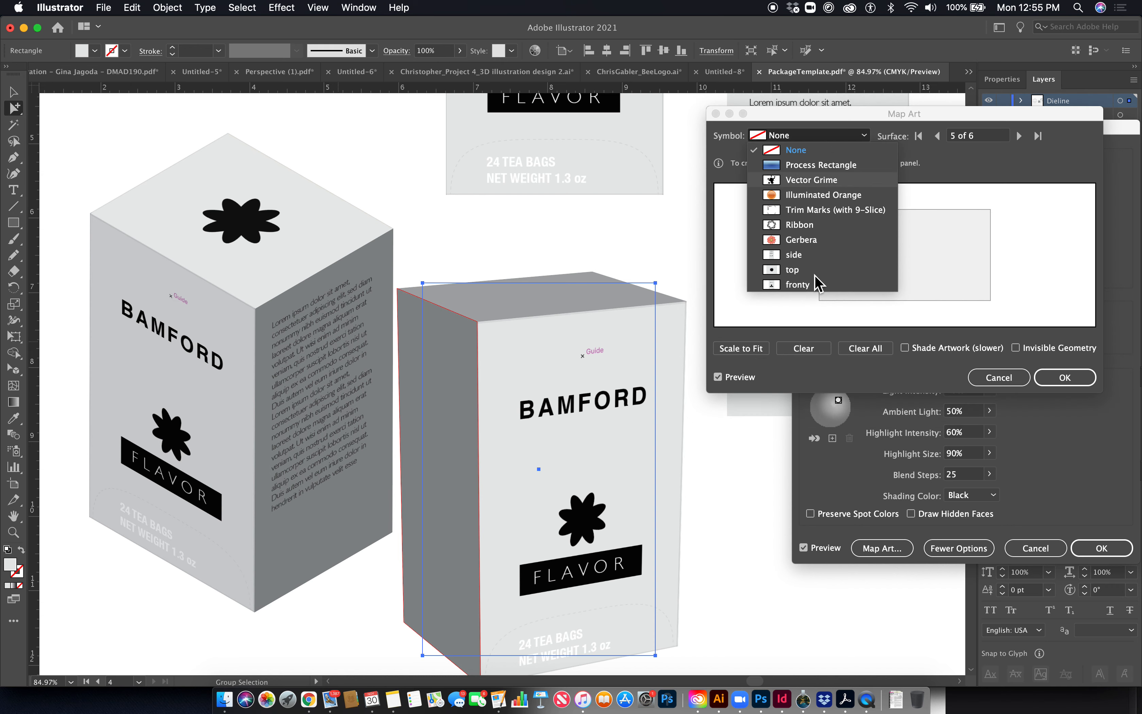
click(814, 255)
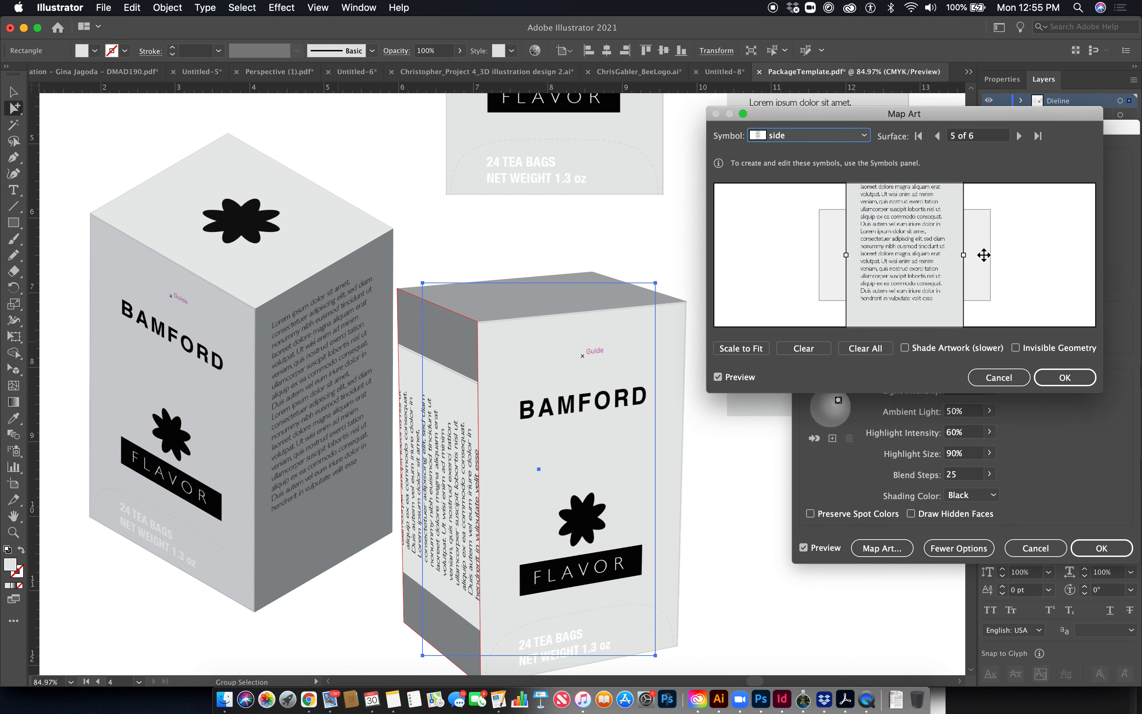
drag(974, 256, 874, 206)
drag(795, 197, 818, 210)
drag(1021, 319, 997, 298)
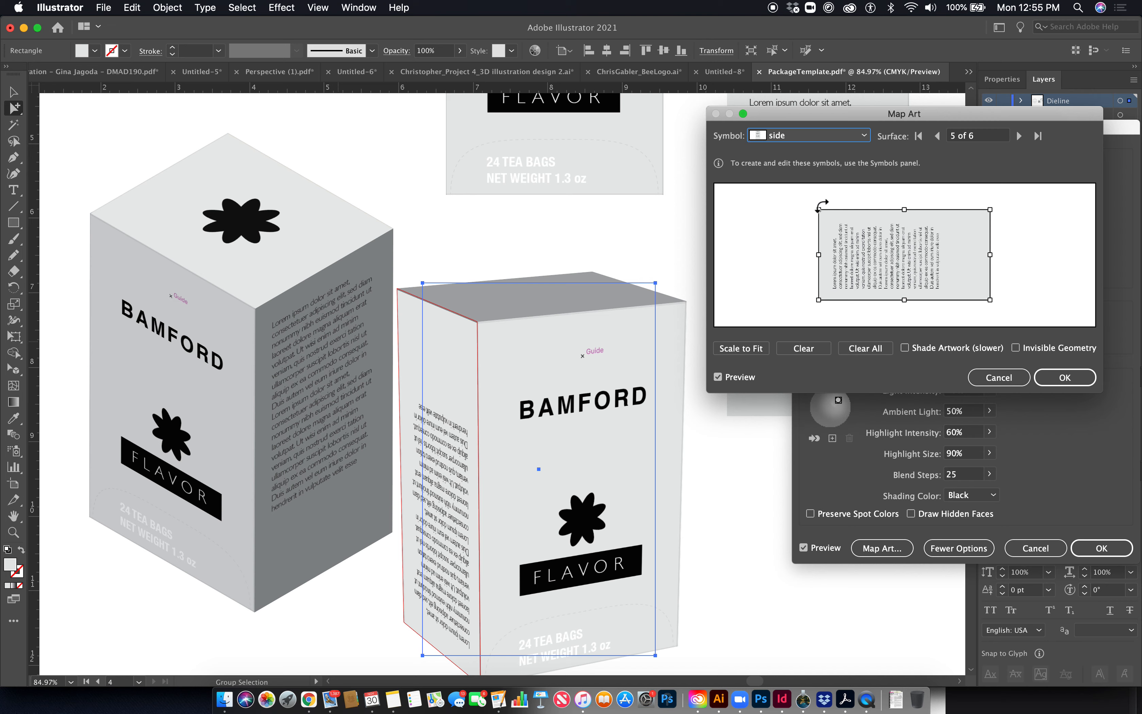
drag(813, 206, 960, 289)
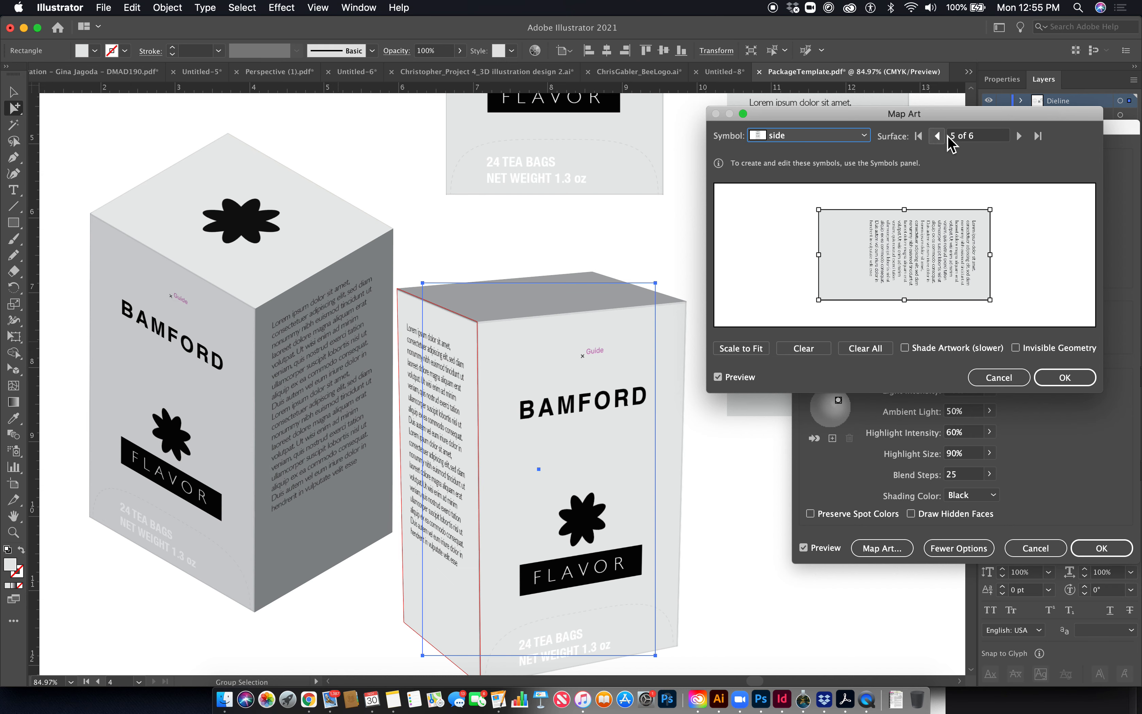
Map the top symbol onto surface 6, the top face of the box, and scale it to fit
click(1021, 138)
click(1021, 137)
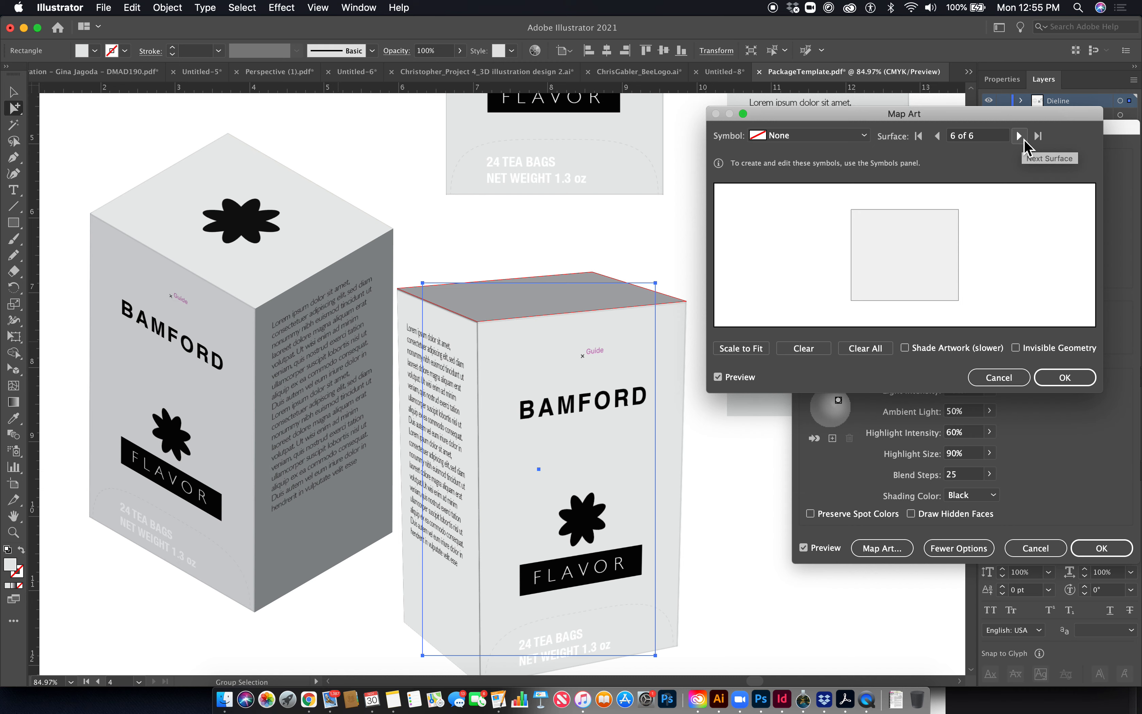
click(819, 137)
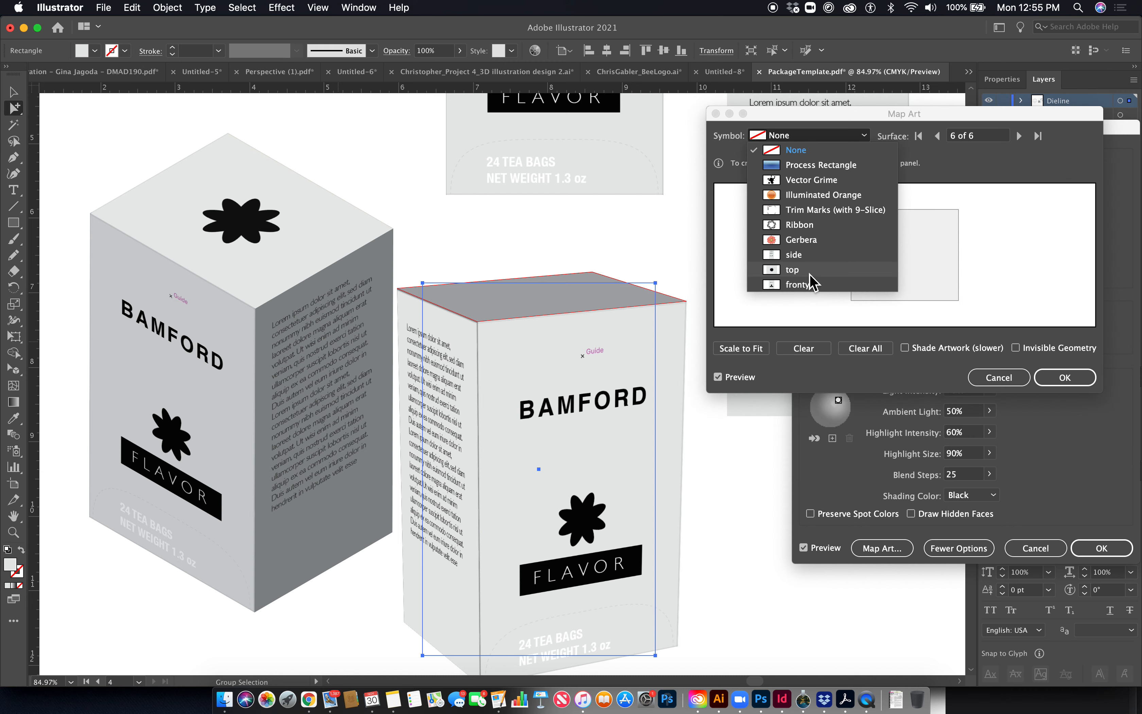
click(809, 273)
click(757, 349)
Turn on Shade Artwork for the mapped symbols and accept the art mapping
click(1072, 379)
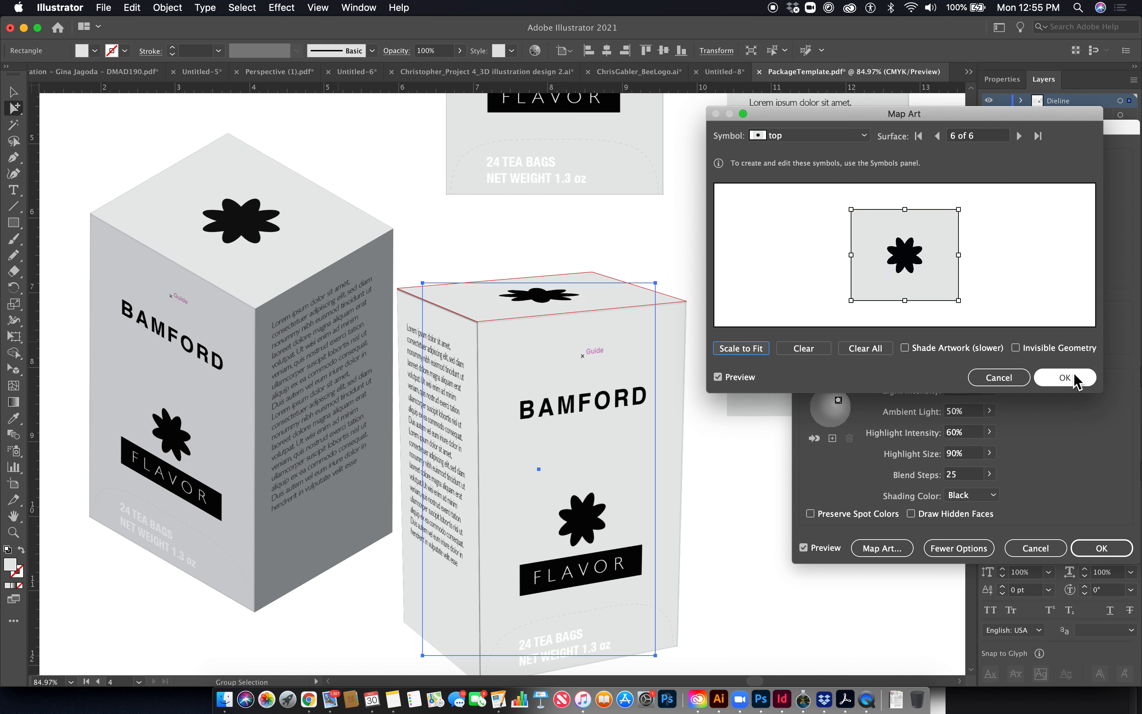
click(907, 351)
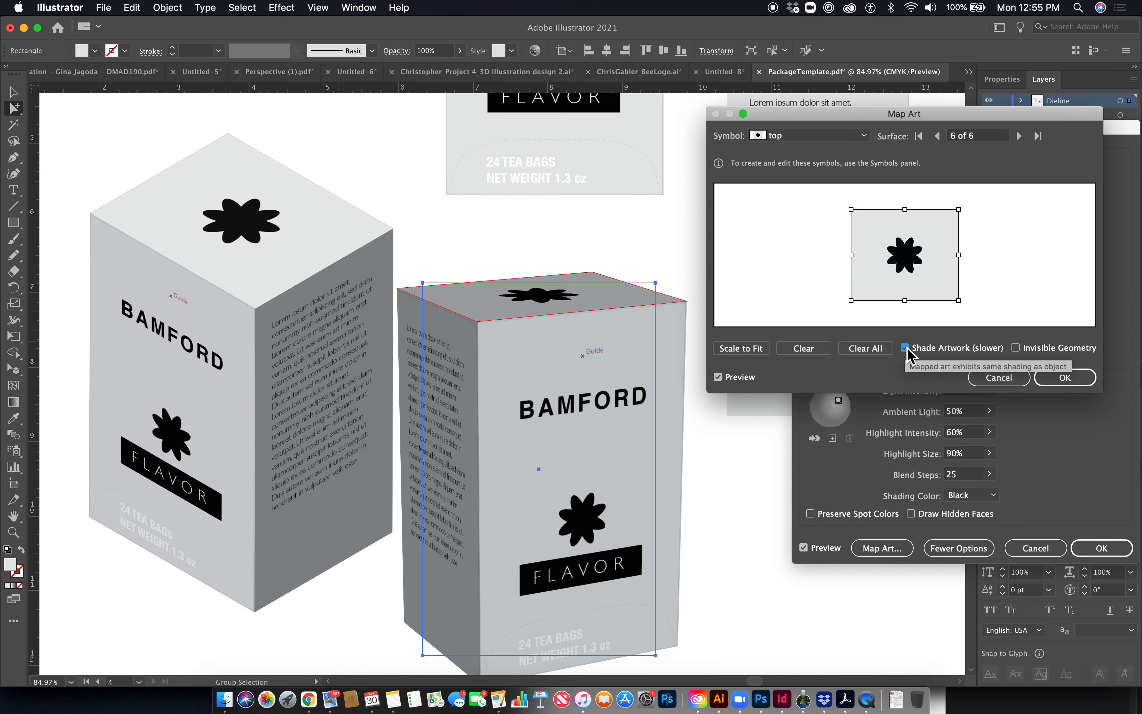
click(1057, 378)
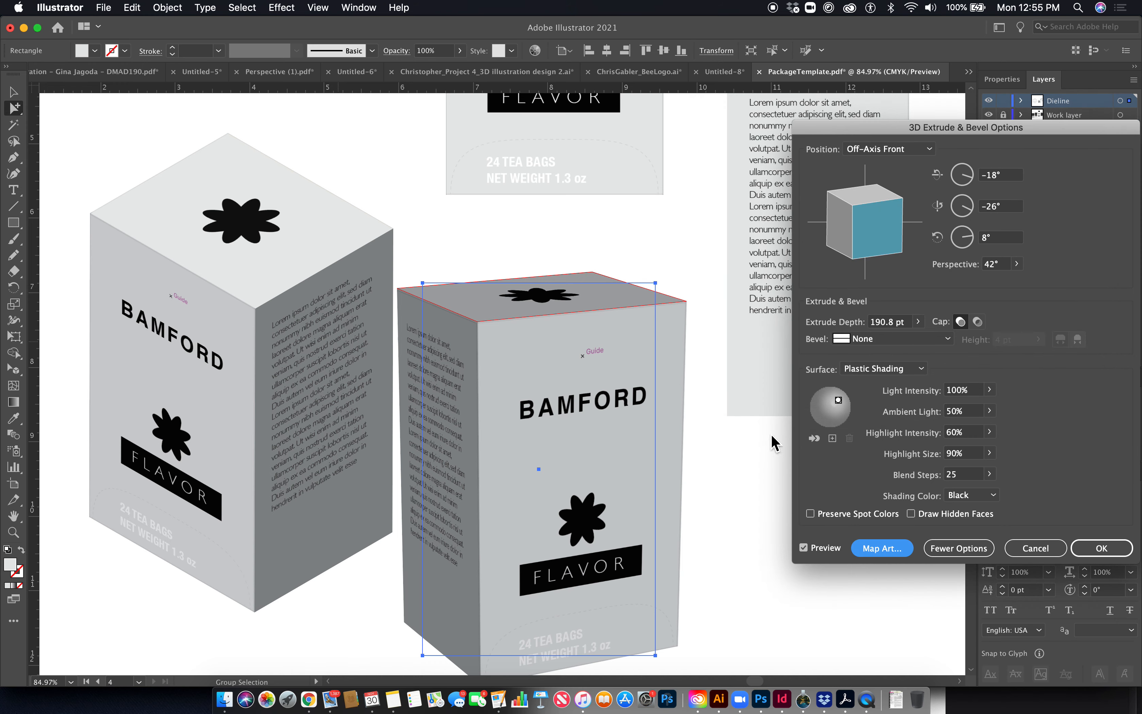
Add a second light, move the original light to the sphere's upper edge and the new one near its center, and apply the 3D effect
click(956, 548)
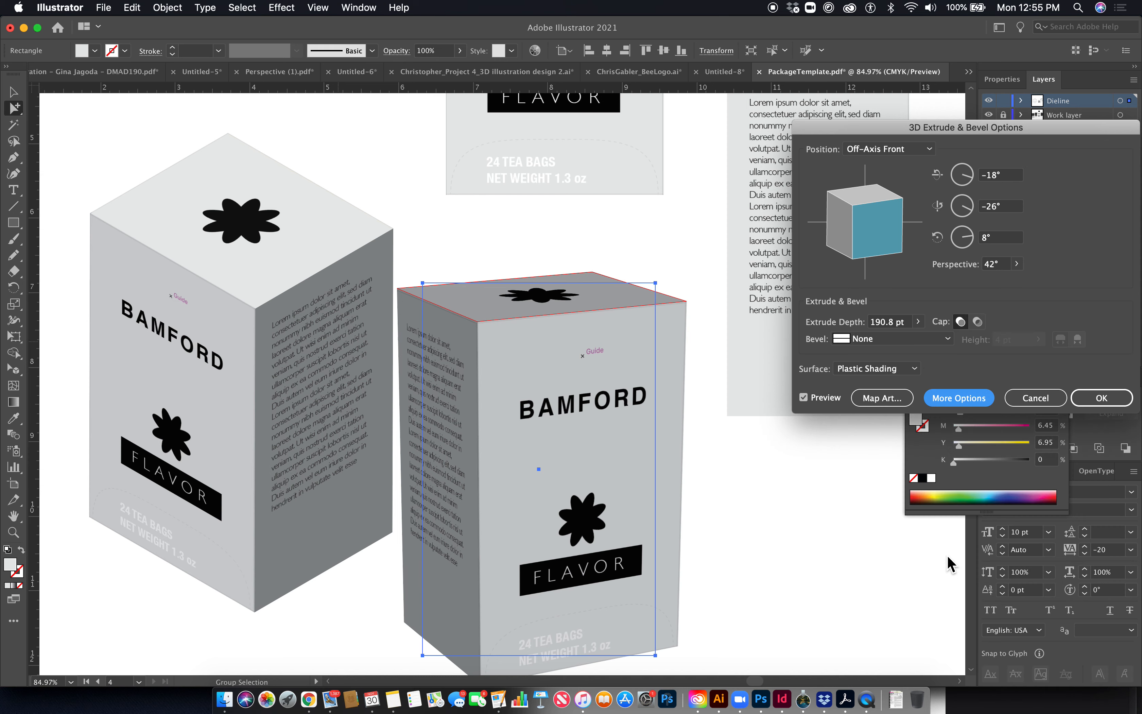
click(967, 400)
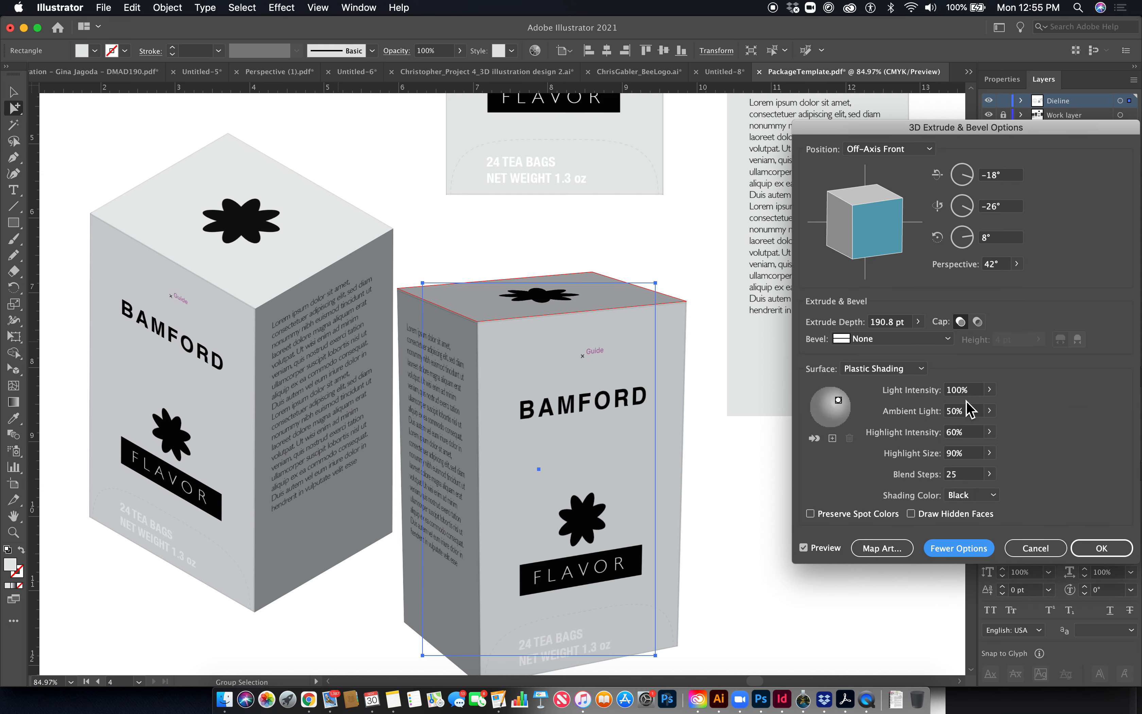
click(832, 439)
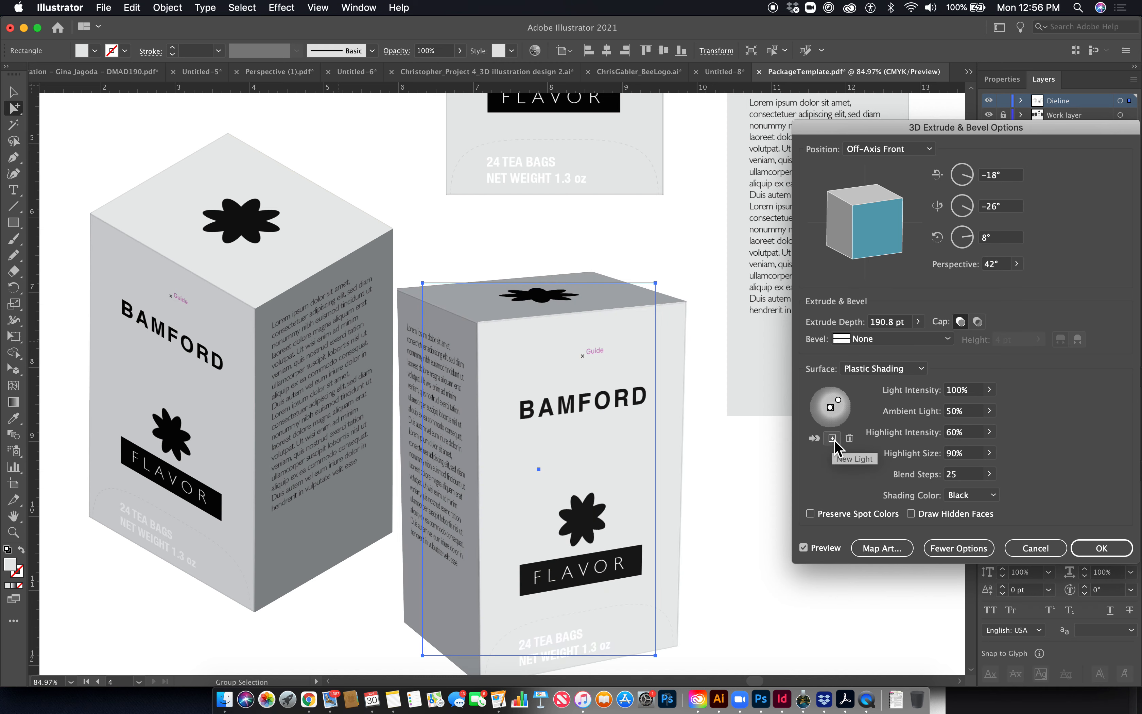
drag(839, 401, 826, 389)
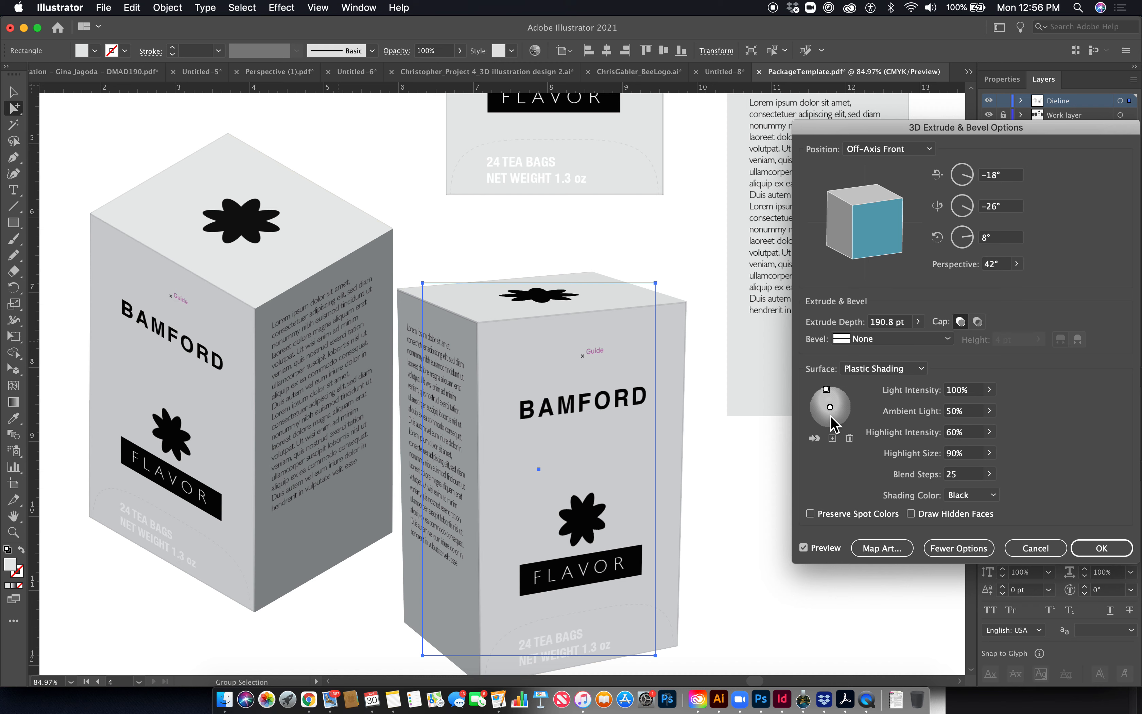
drag(834, 409, 849, 414)
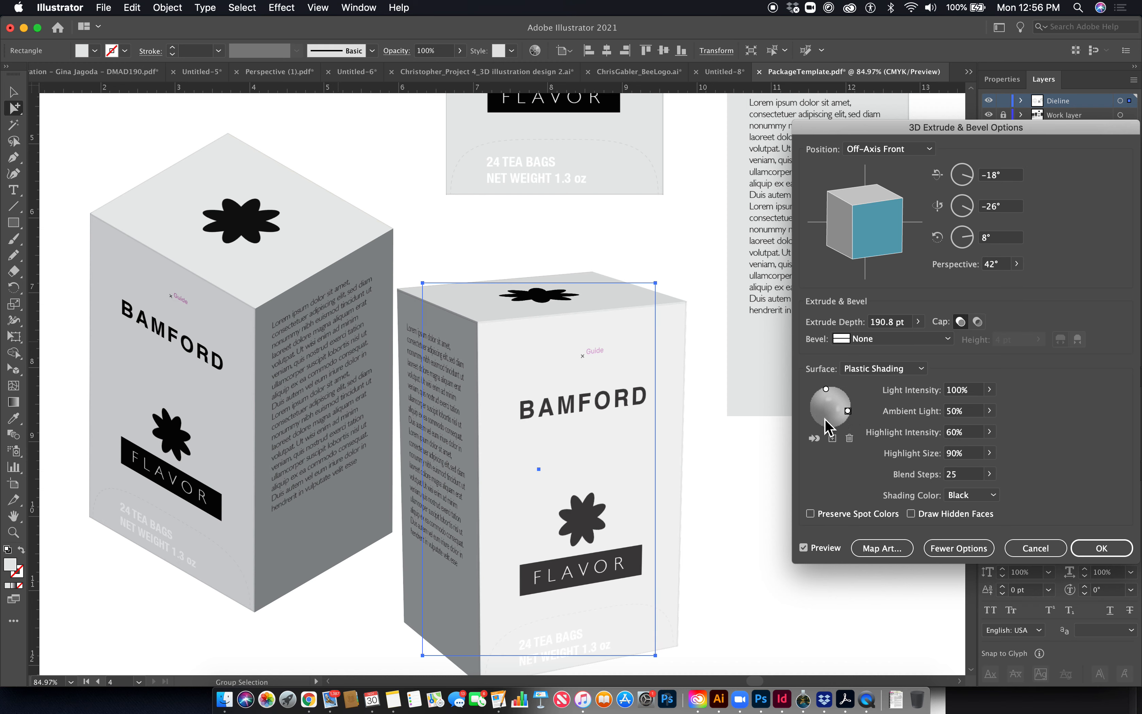
drag(848, 410, 834, 410)
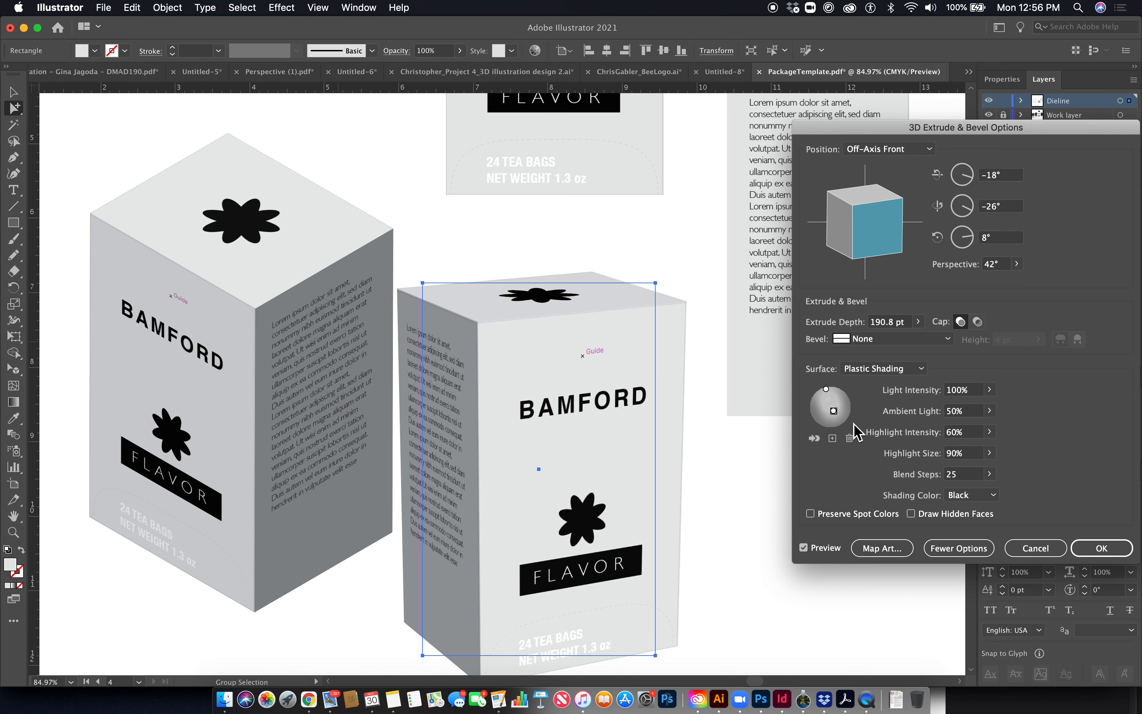
click(1101, 548)
click(798, 538)
Move the first box to the artboard's upper left corner and the second box to the open area below the front panel
key(super+minus)
key(super+minus)
key(super+minus)
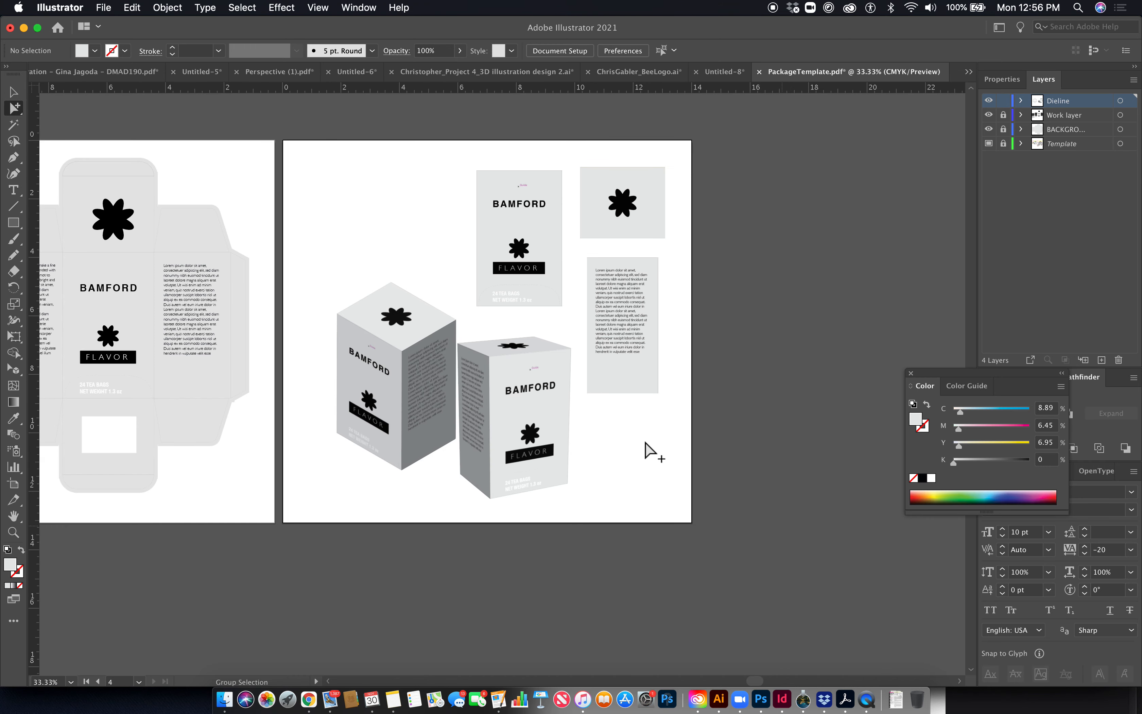
drag(421, 397, 387, 260)
drag(524, 441, 475, 443)
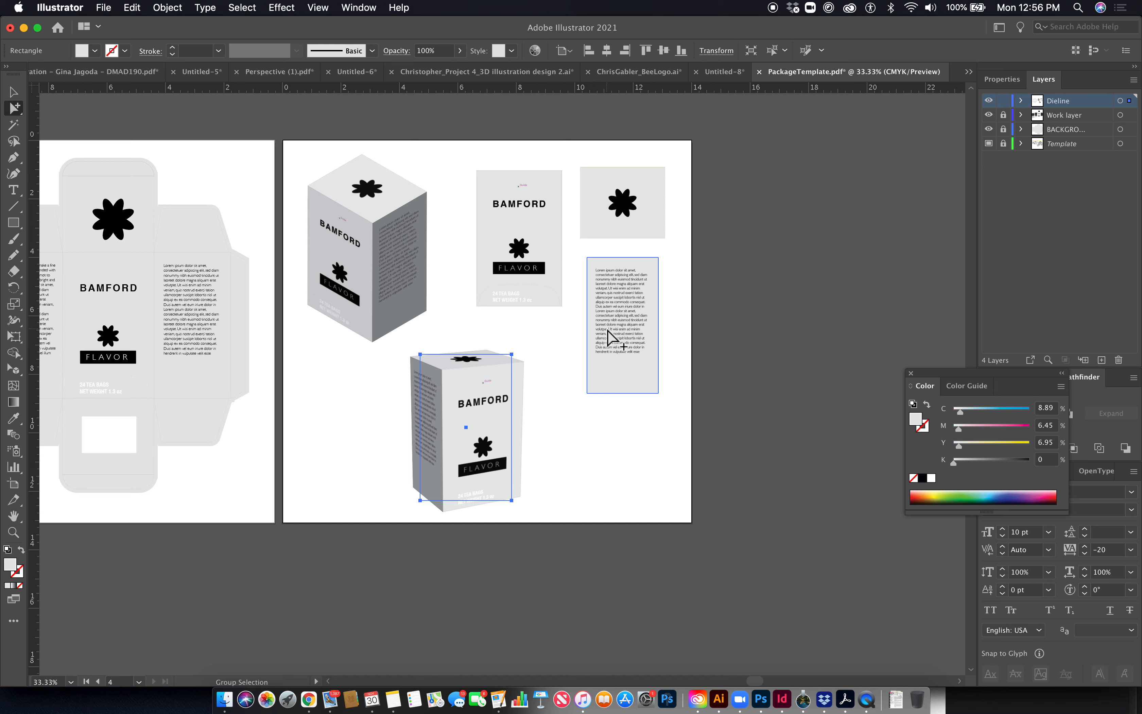
click(568, 505)
drag(619, 408, 569, 384)
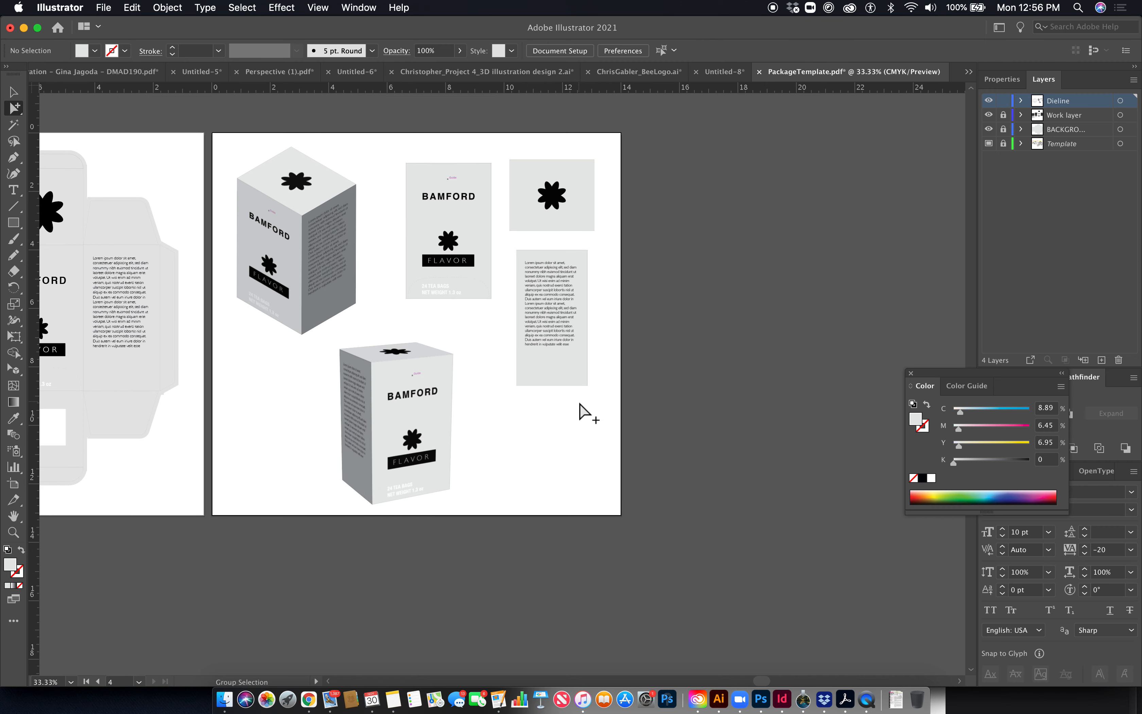
drag(500, 344, 632, 388)
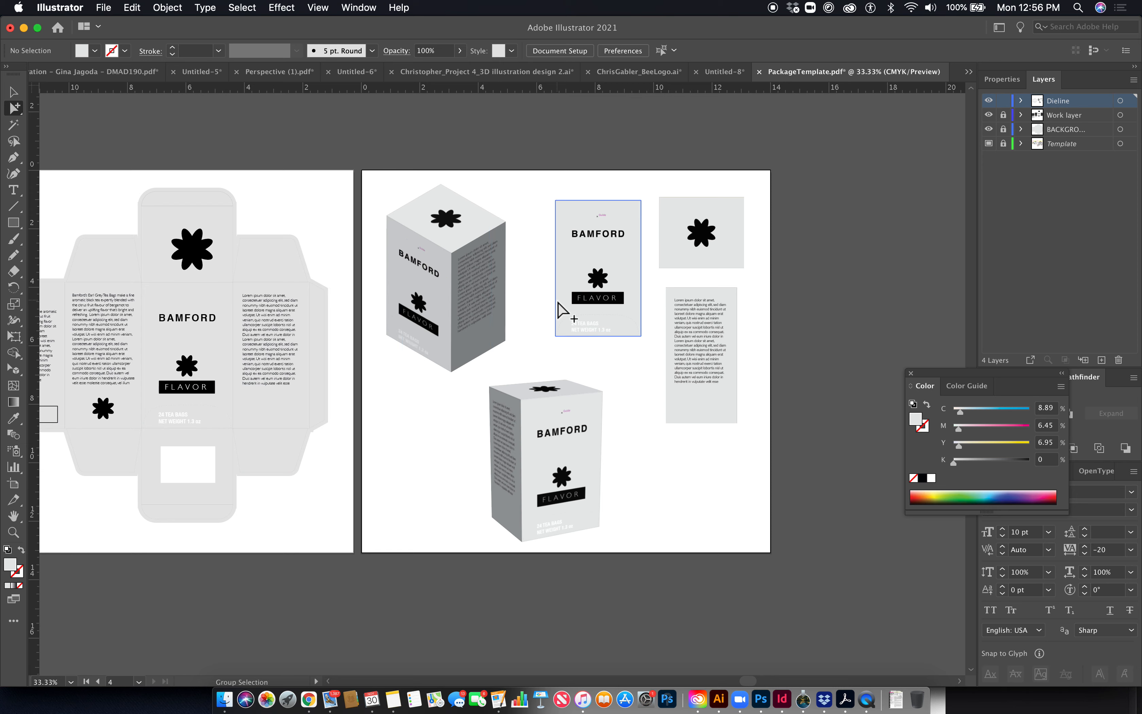